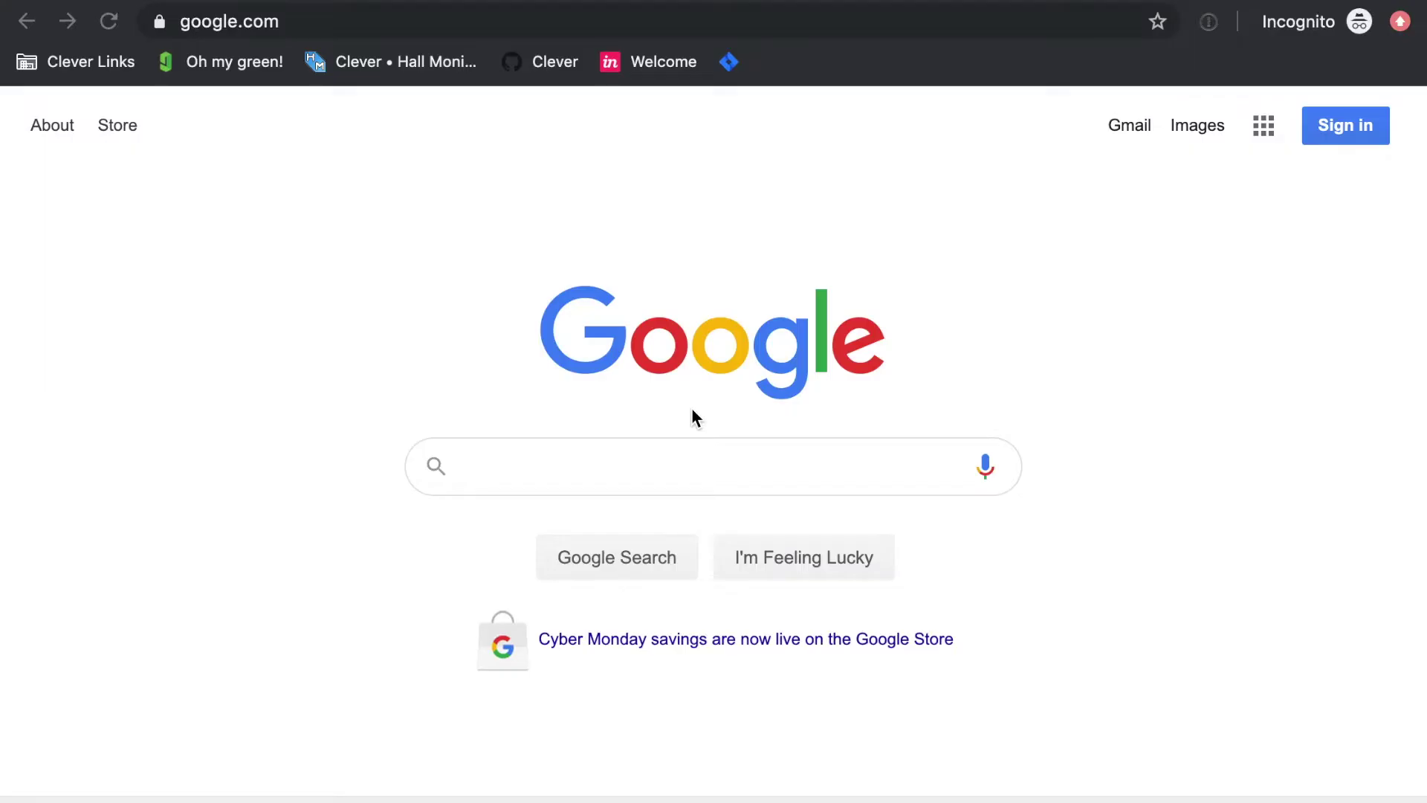
# Go to the Clever website and enter the demo teacher's username and password
pyautogui.click(268, 19)
pyautogui.write('clever')
pyautogui.press('Return')
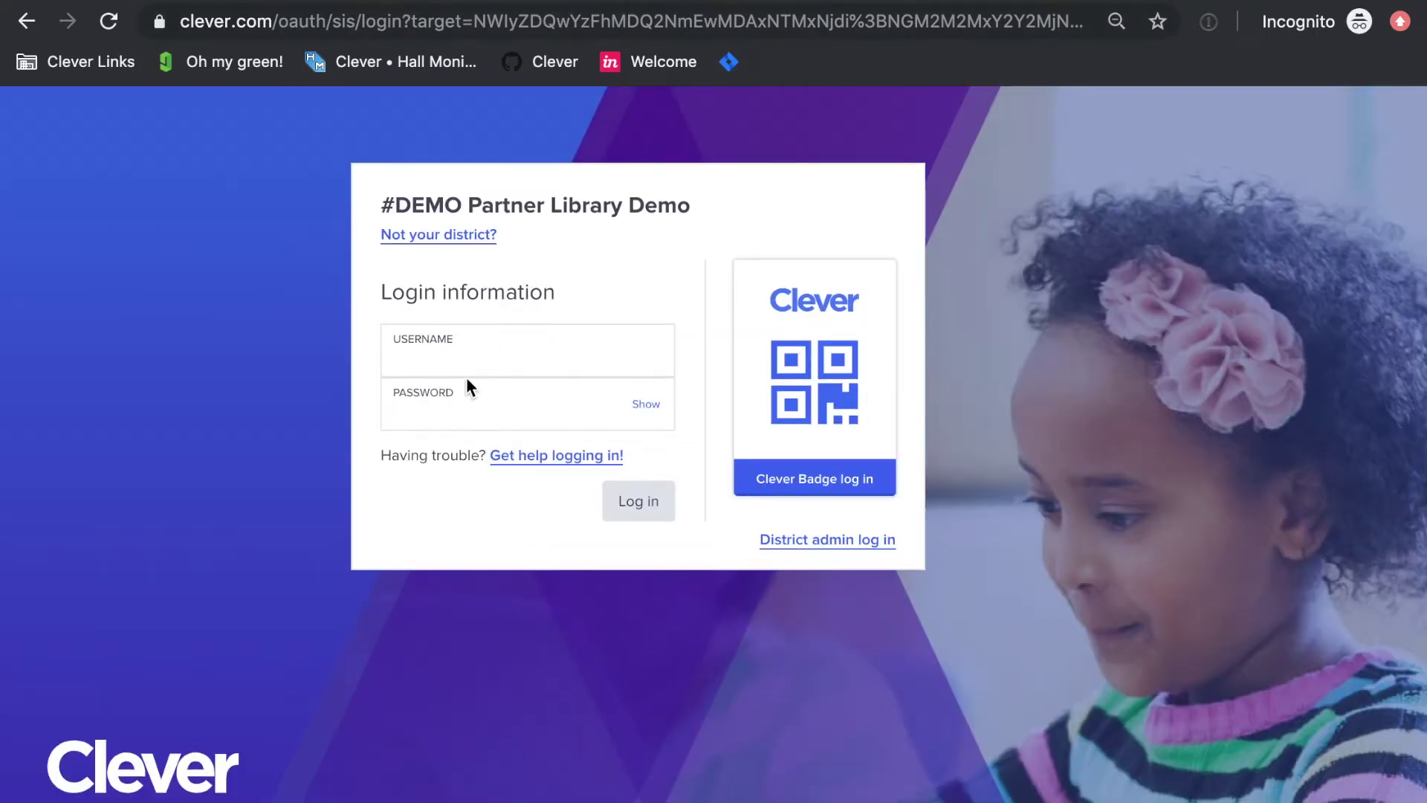
pyautogui.click(435, 361)
pyautogui.write('teacher281')
pyautogui.press('Tab')
pyautogui.write('12345')
# Log in, decline saving the login, and return to Homeroom from Ms. Perry's Class
pyautogui.click(621, 501)
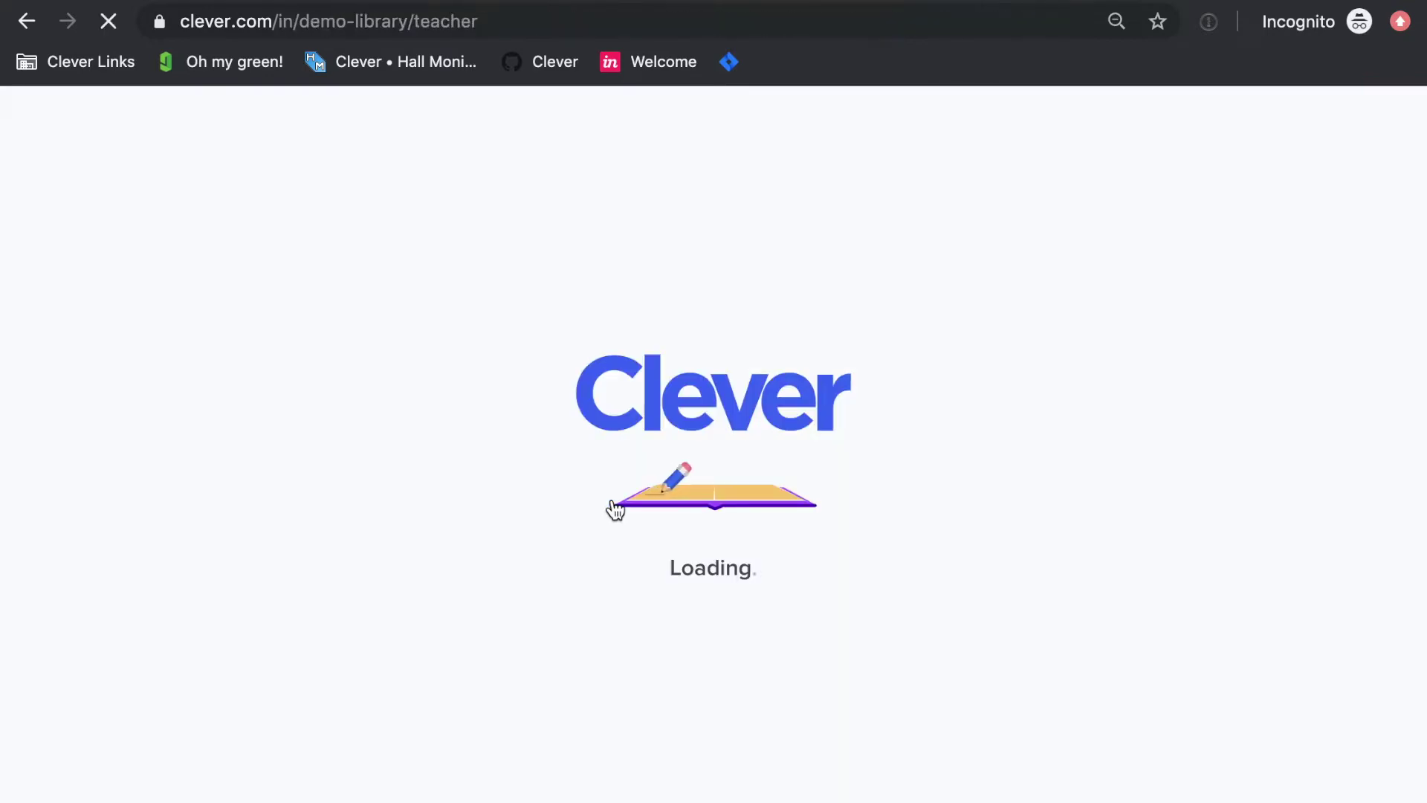
pyautogui.click(725, 327)
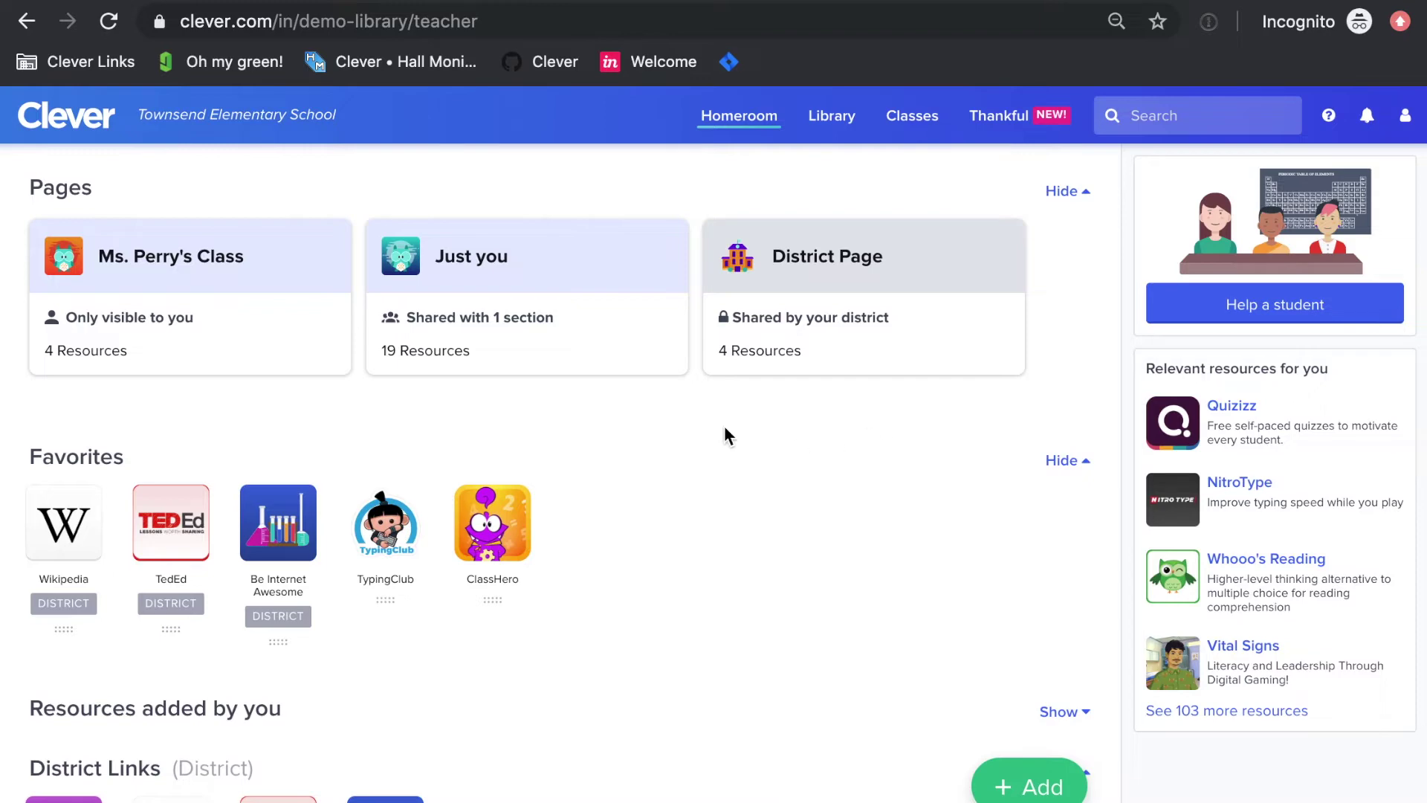
pyautogui.click(35, 340)
pyautogui.click(717, 135)
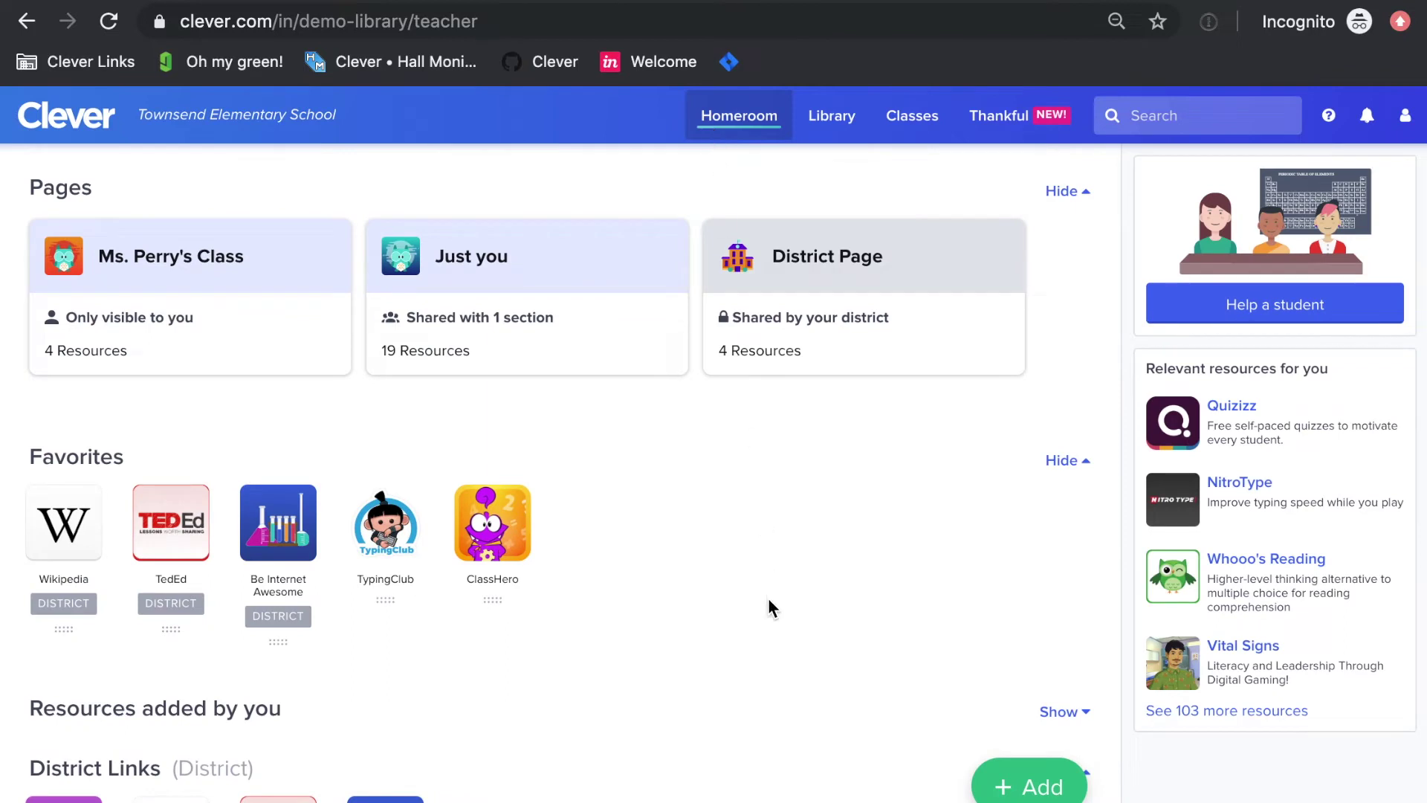
# Add a page titled 'Hour of Code!' with description 'Participate in Computer Science Week!'
pyautogui.click(1044, 788)
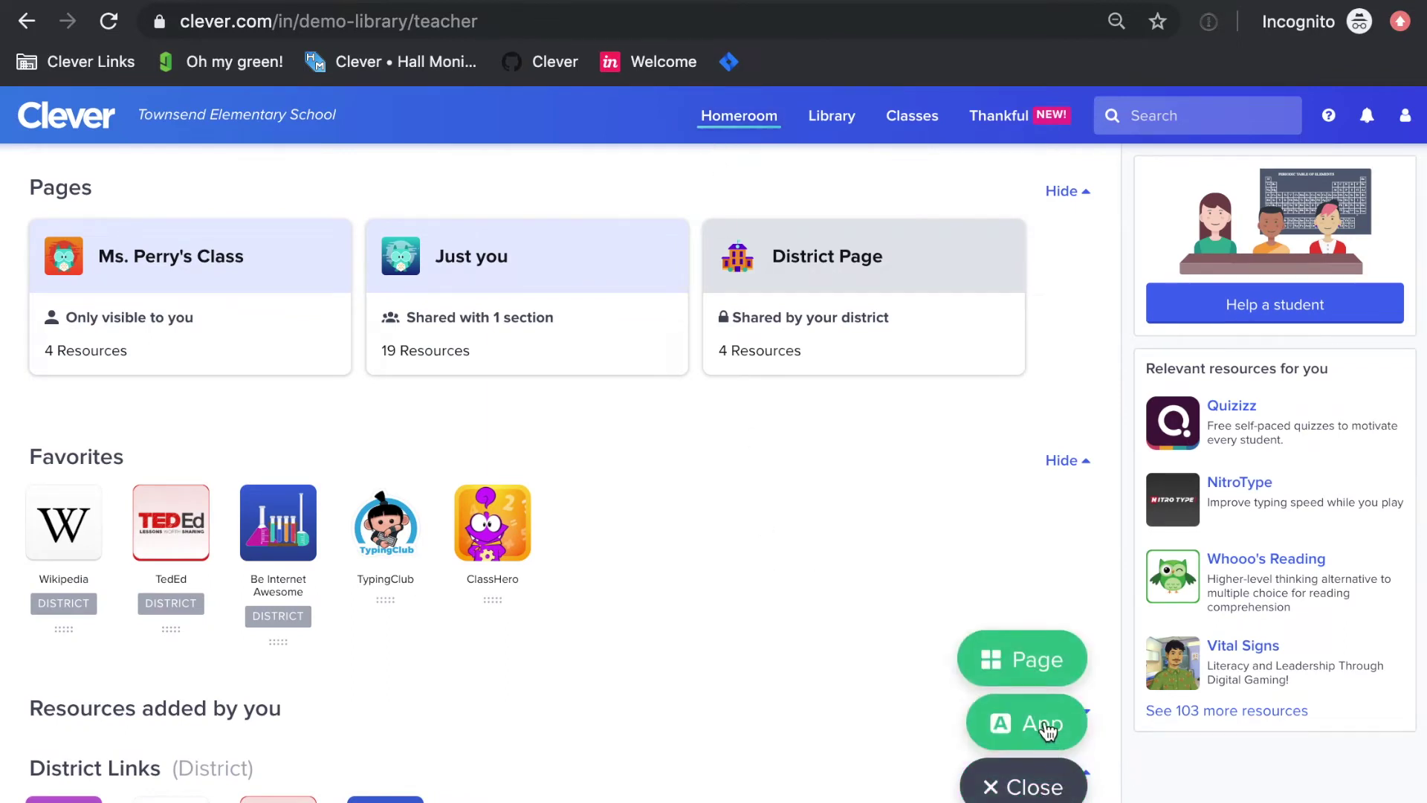
pyautogui.click(1042, 666)
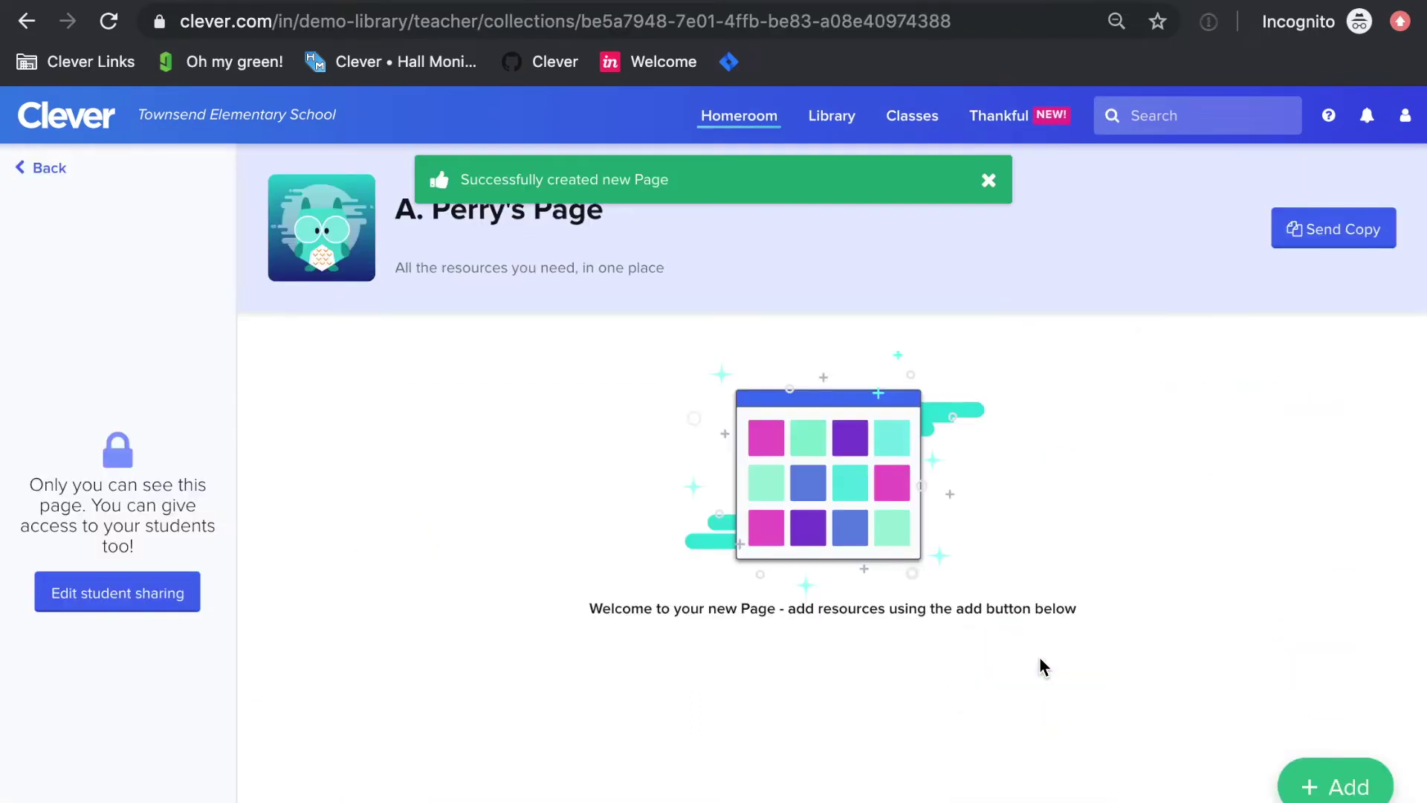
pyautogui.click(556, 220)
pyautogui.hotkey('ctrl', 'a')
pyautogui.write('Hour')
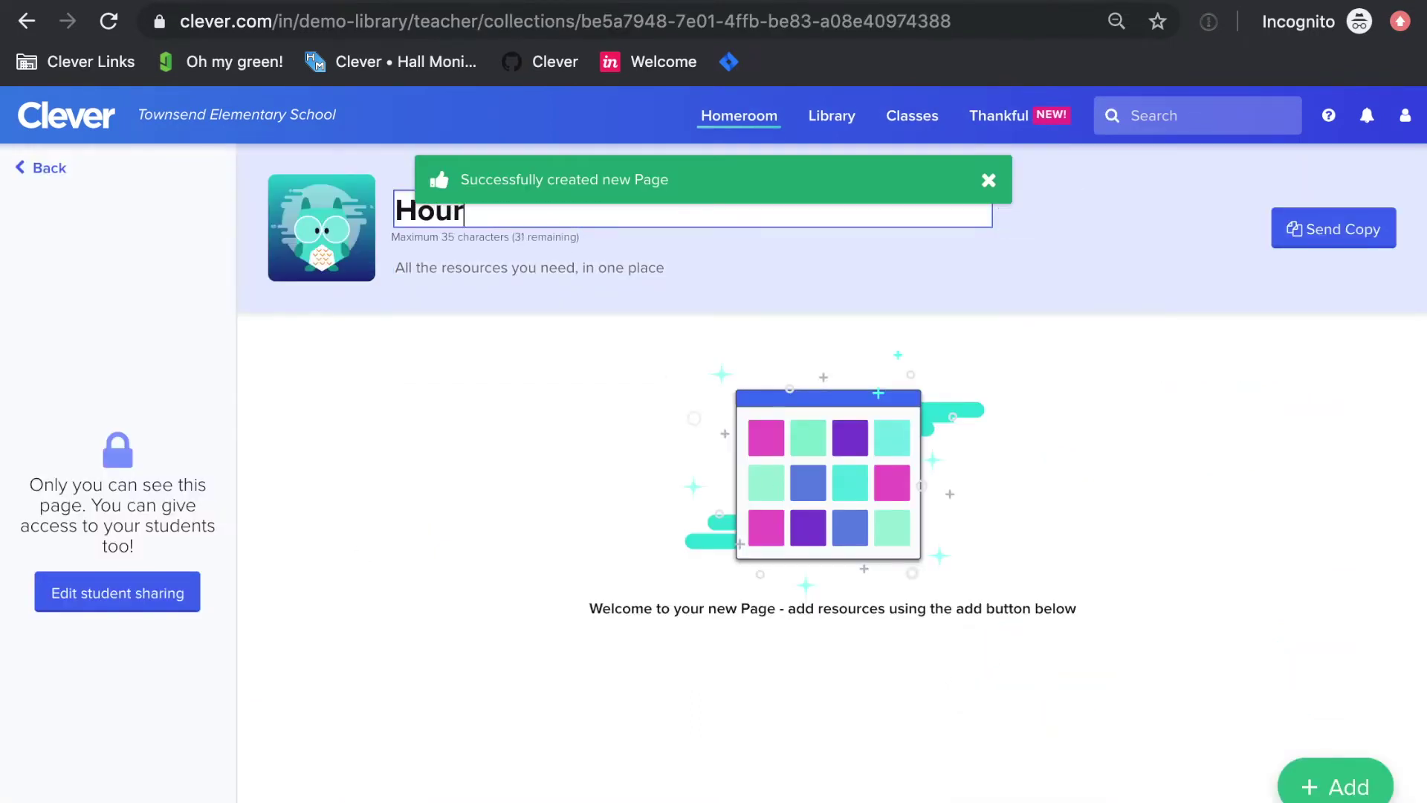
pyautogui.write(' of Code!')
pyautogui.press('Tab')
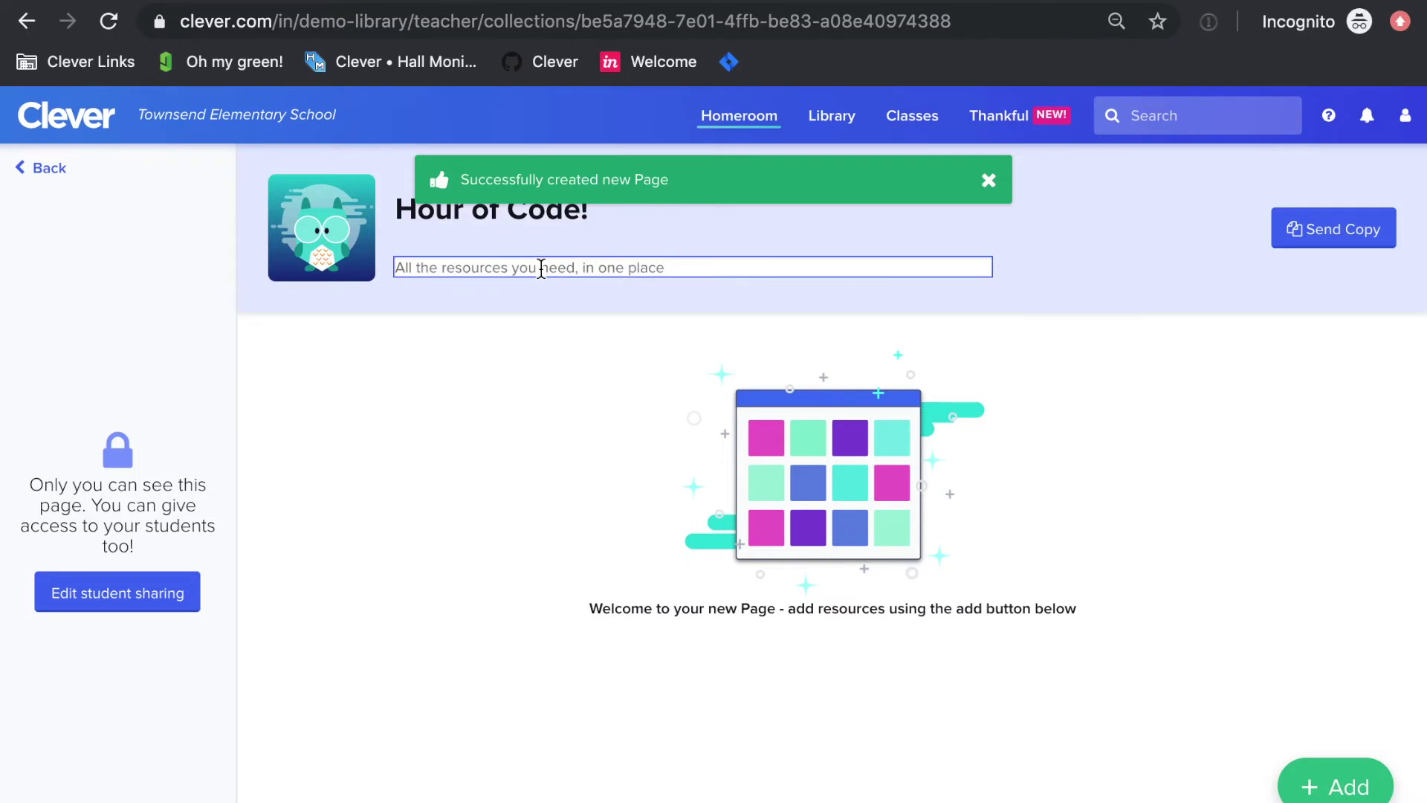
pyautogui.write('Participa')
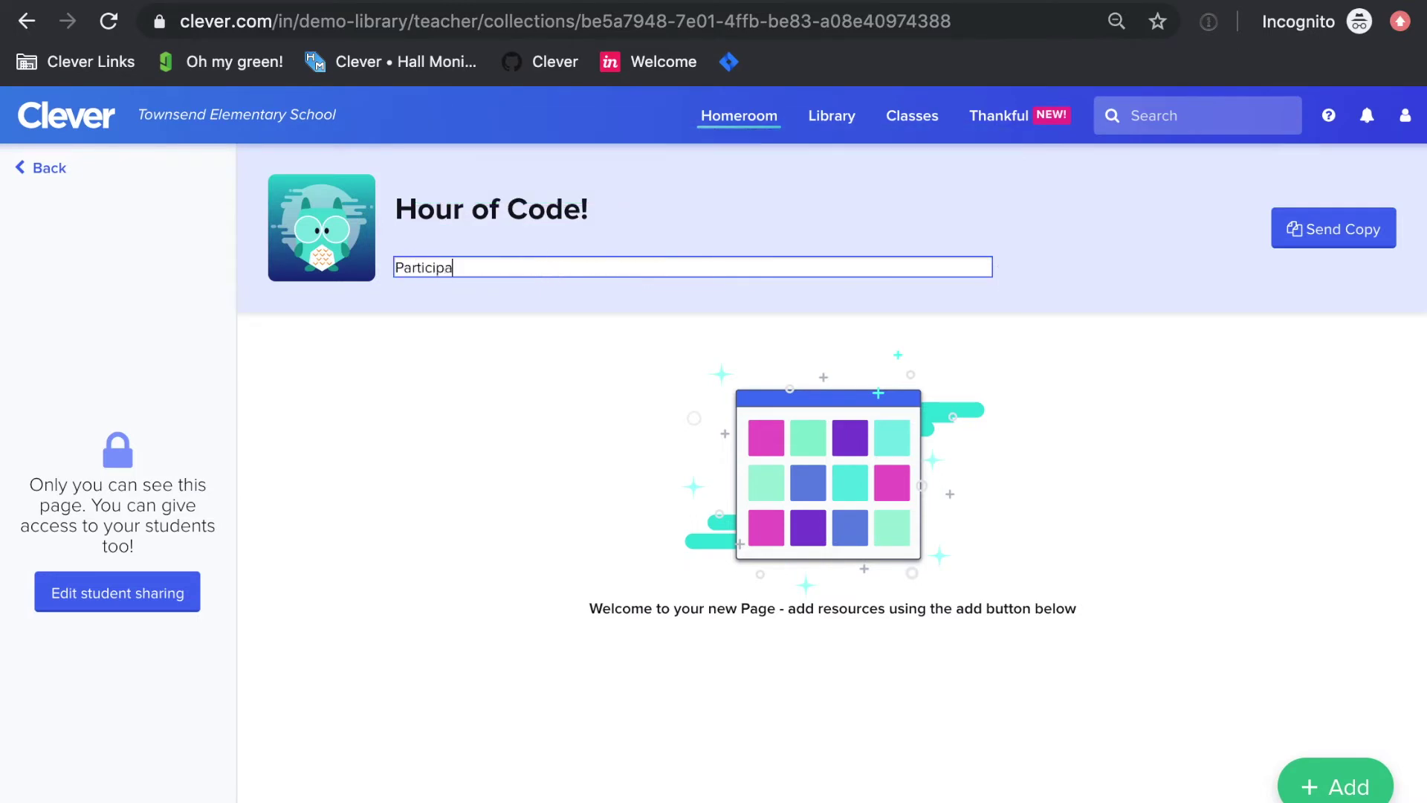
pyautogui.write('te in Computer Science we')
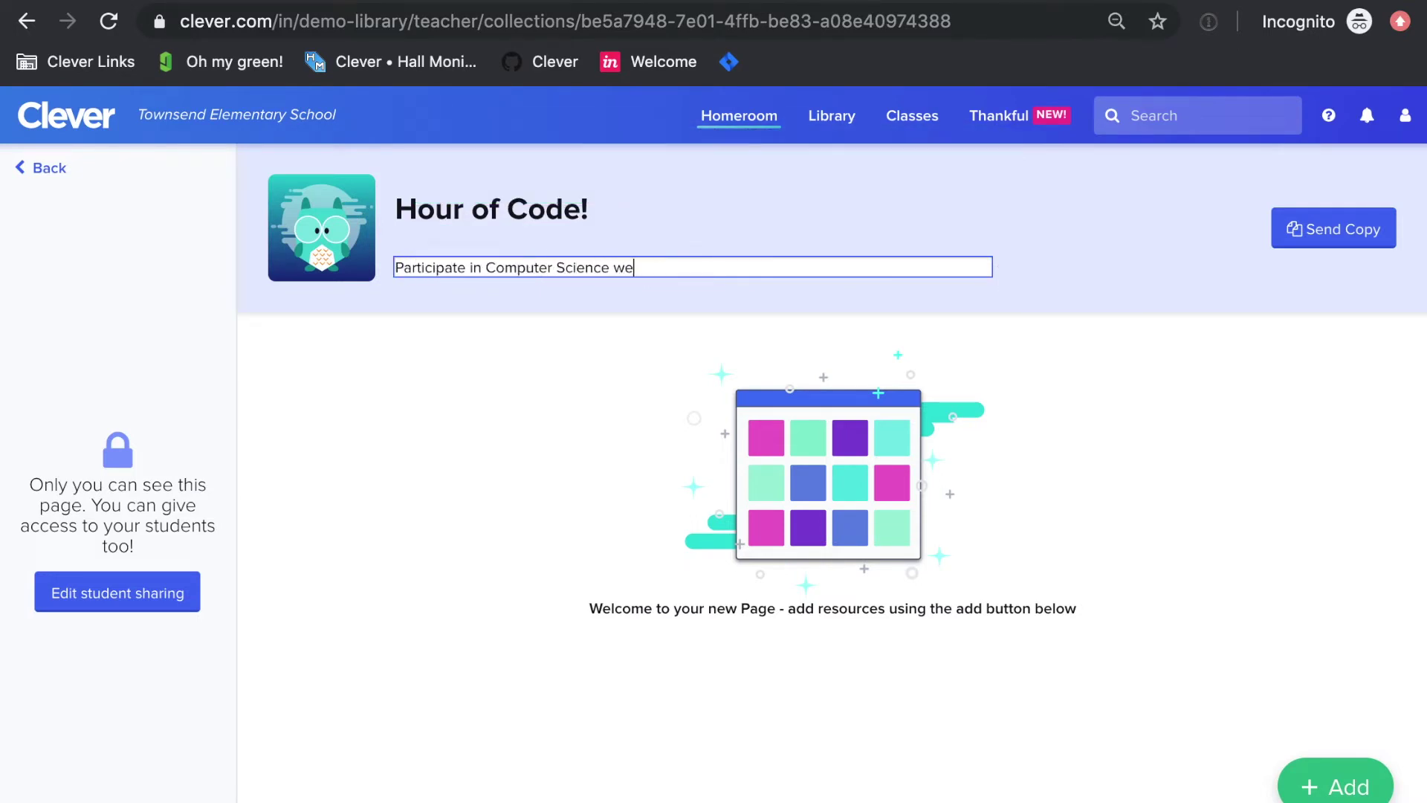
pyautogui.press('BackSpace')
pyautogui.press('BackSpace')
pyautogui.write('Week!')
pyautogui.click(501, 431)
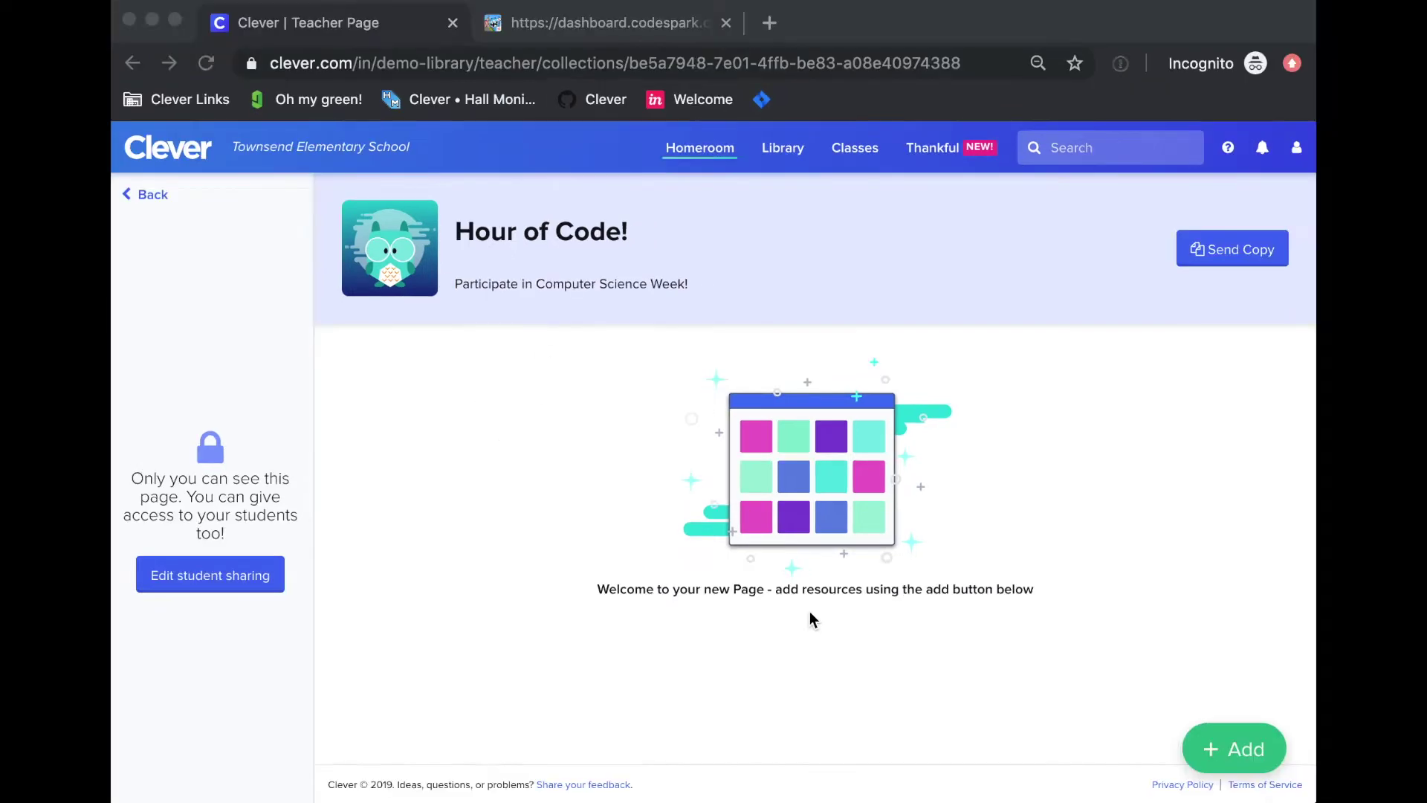
# Search the page's app list for codeSpark Academy and open its details
pyautogui.click(1238, 758)
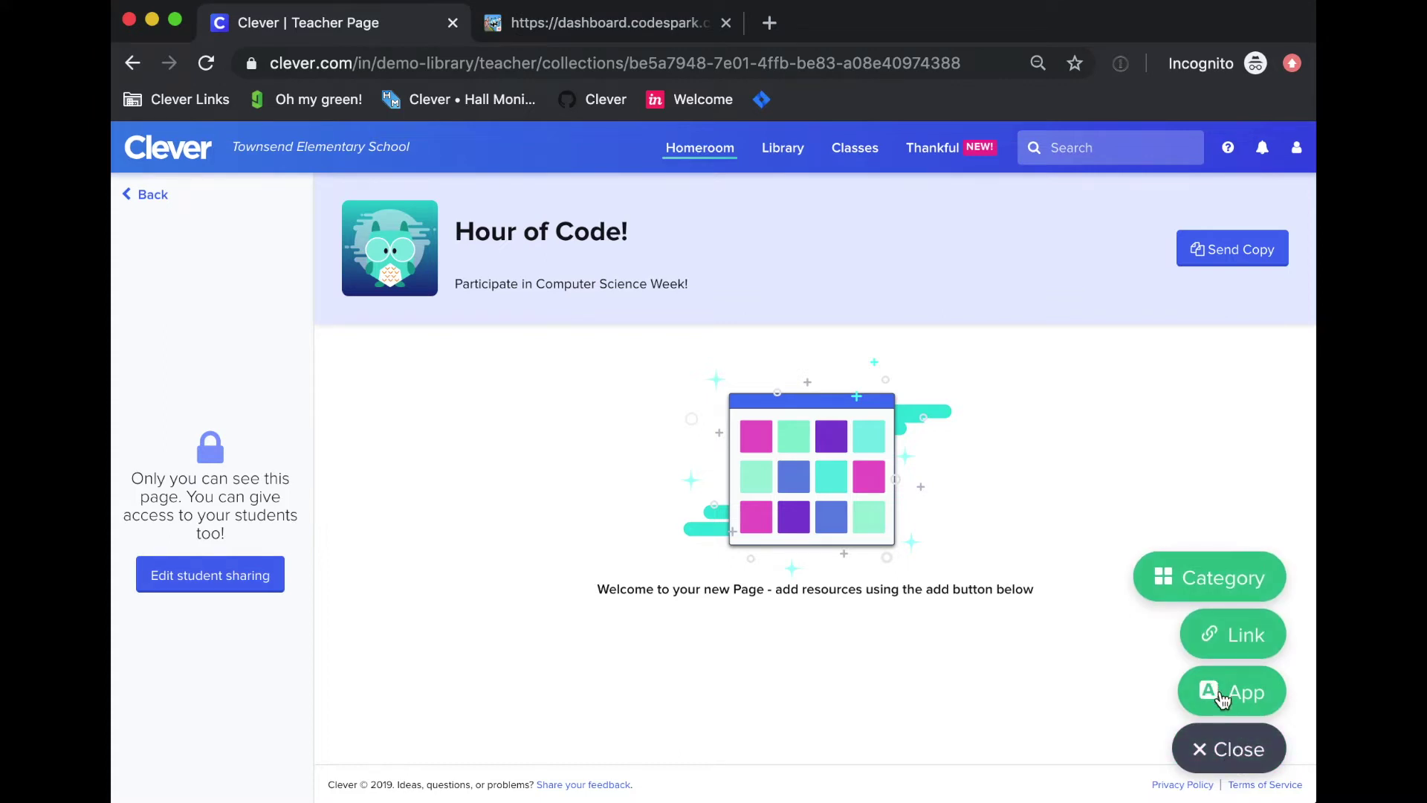
pyautogui.click(1221, 690)
pyautogui.click(1188, 269)
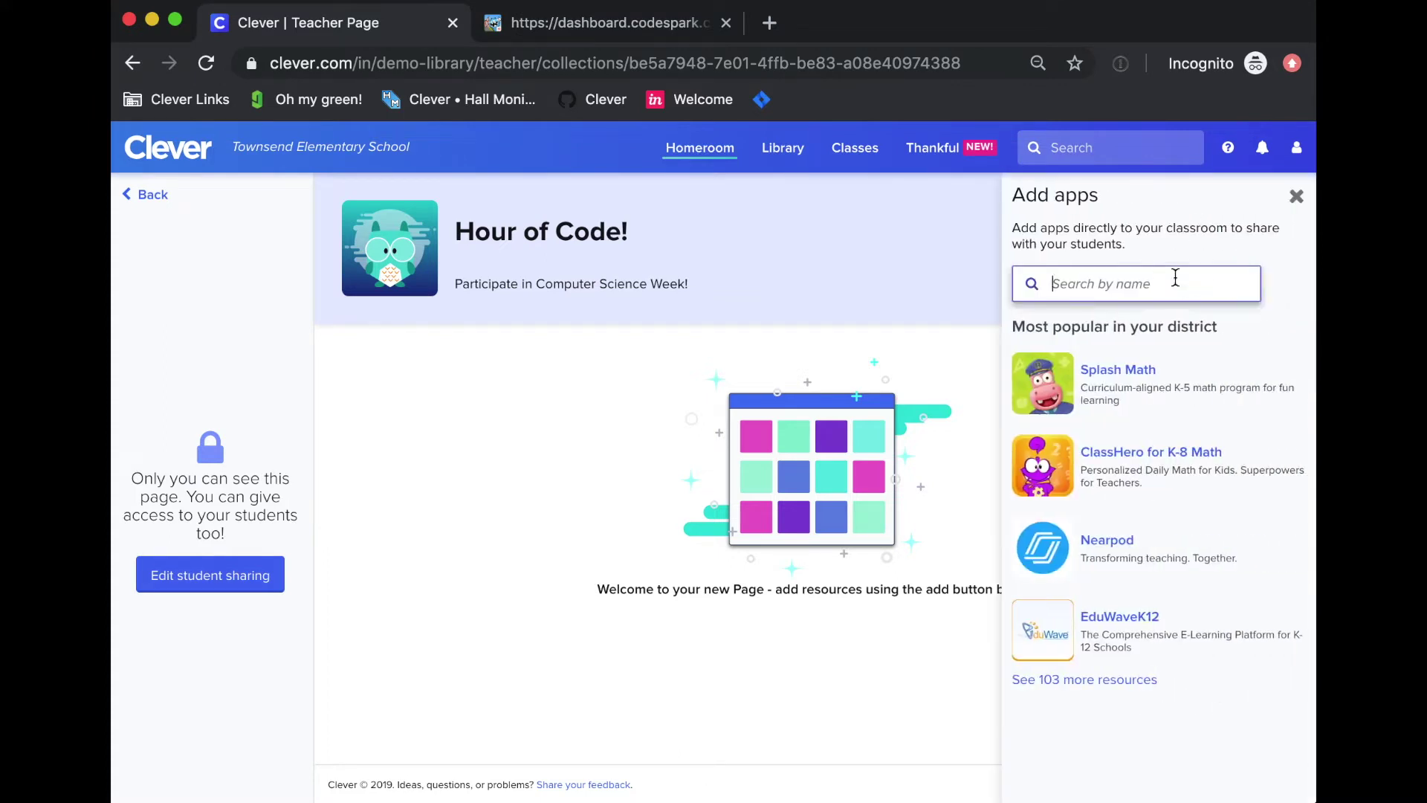
pyautogui.write('codespark')
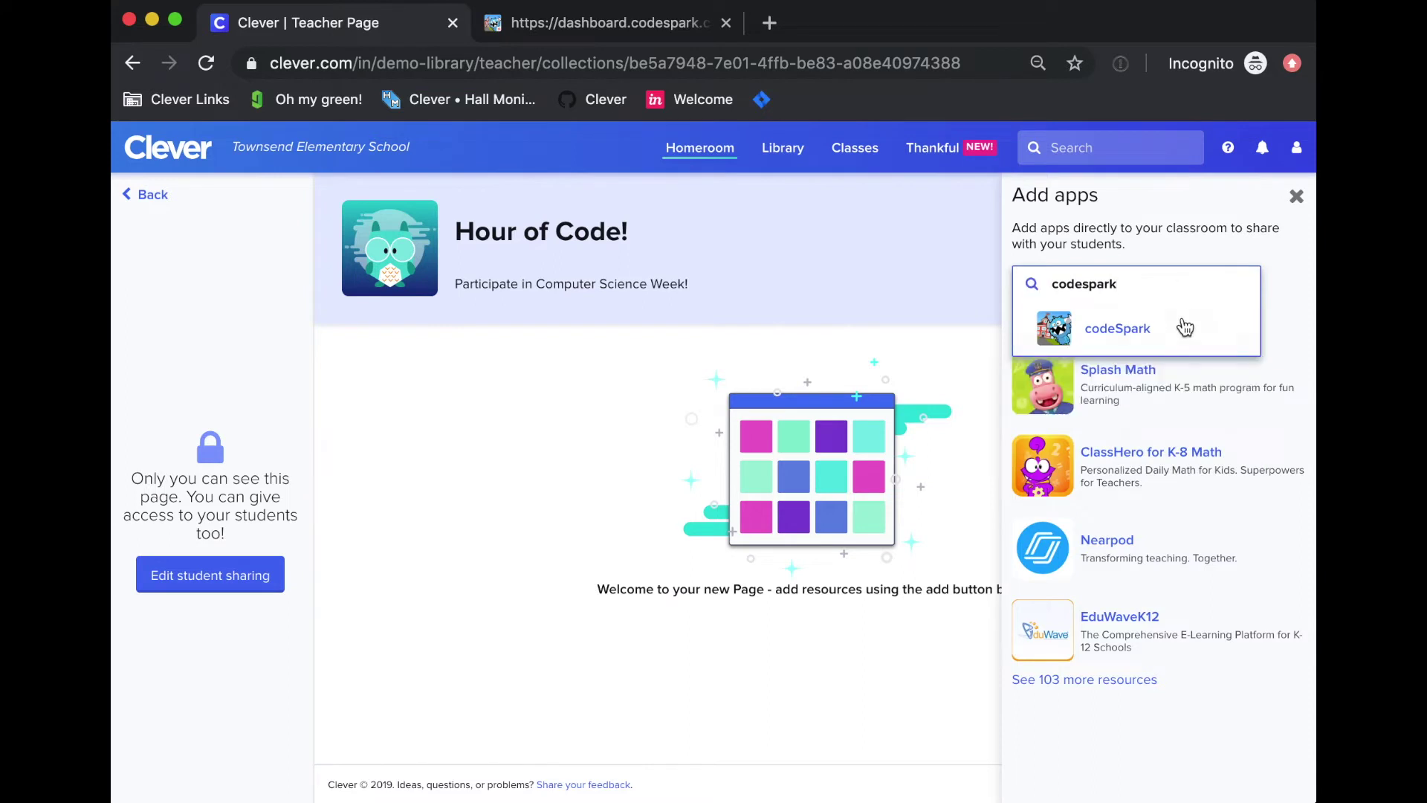
pyautogui.click(1180, 327)
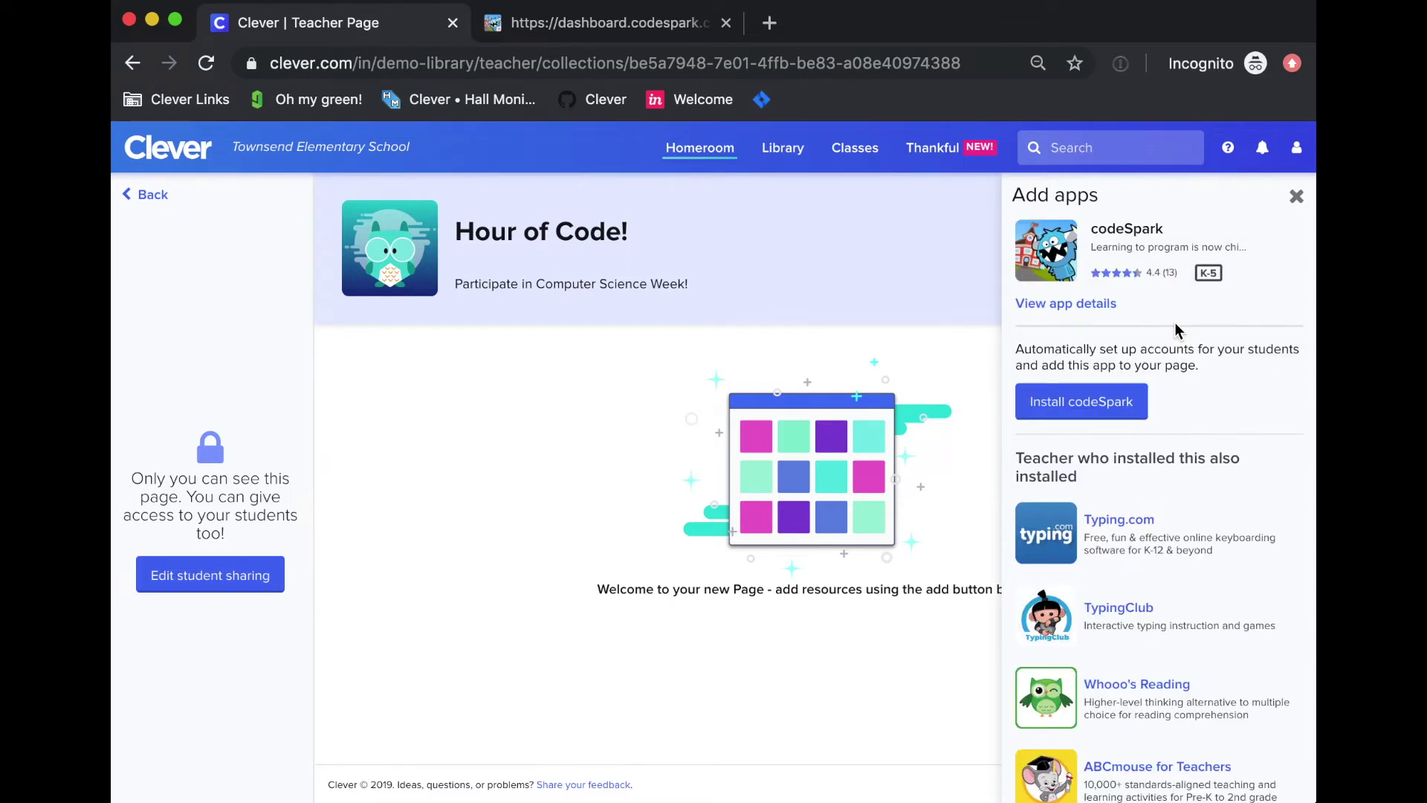
# Install codeSpark Academy on the Hour of Code! page and the Just you page
pyautogui.click(1121, 413)
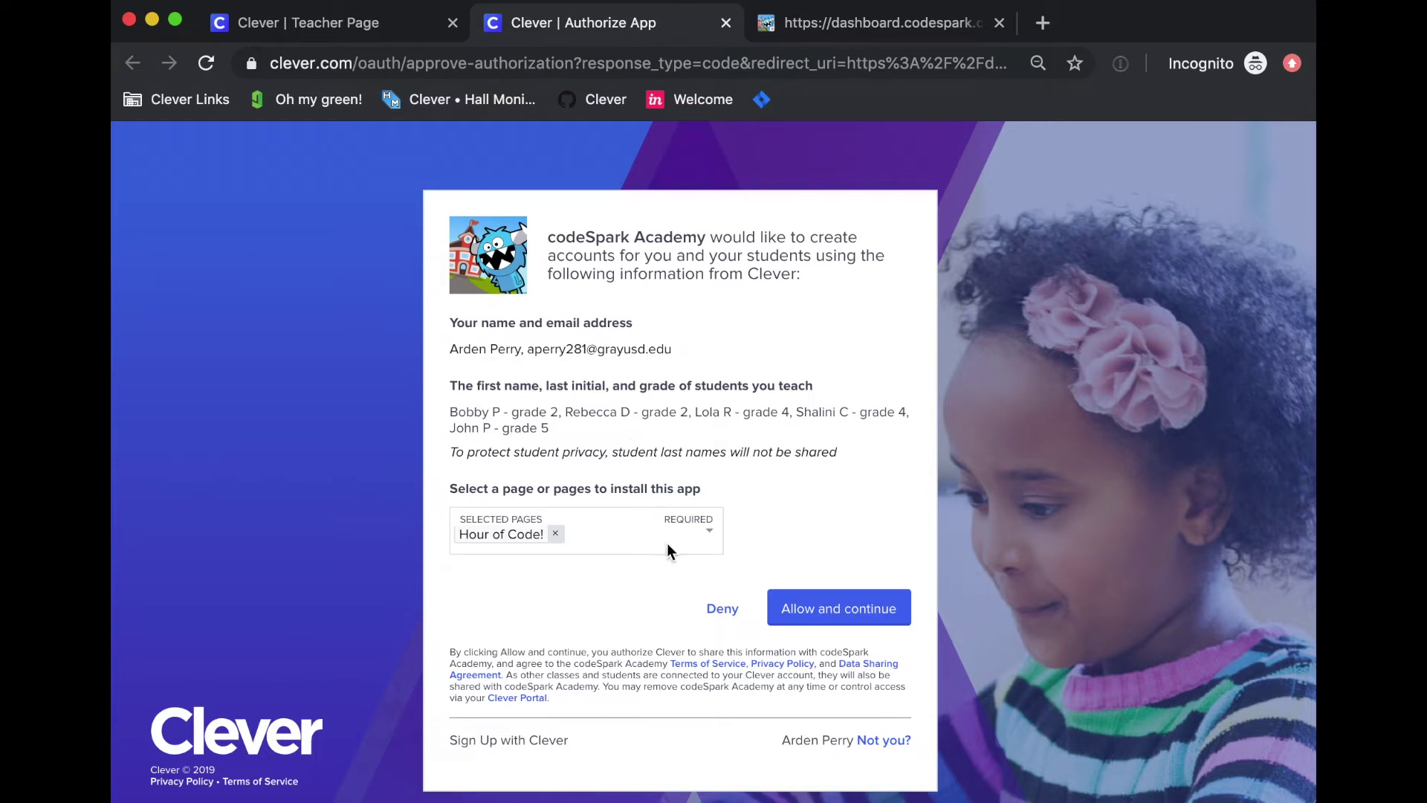
pyautogui.click(706, 538)
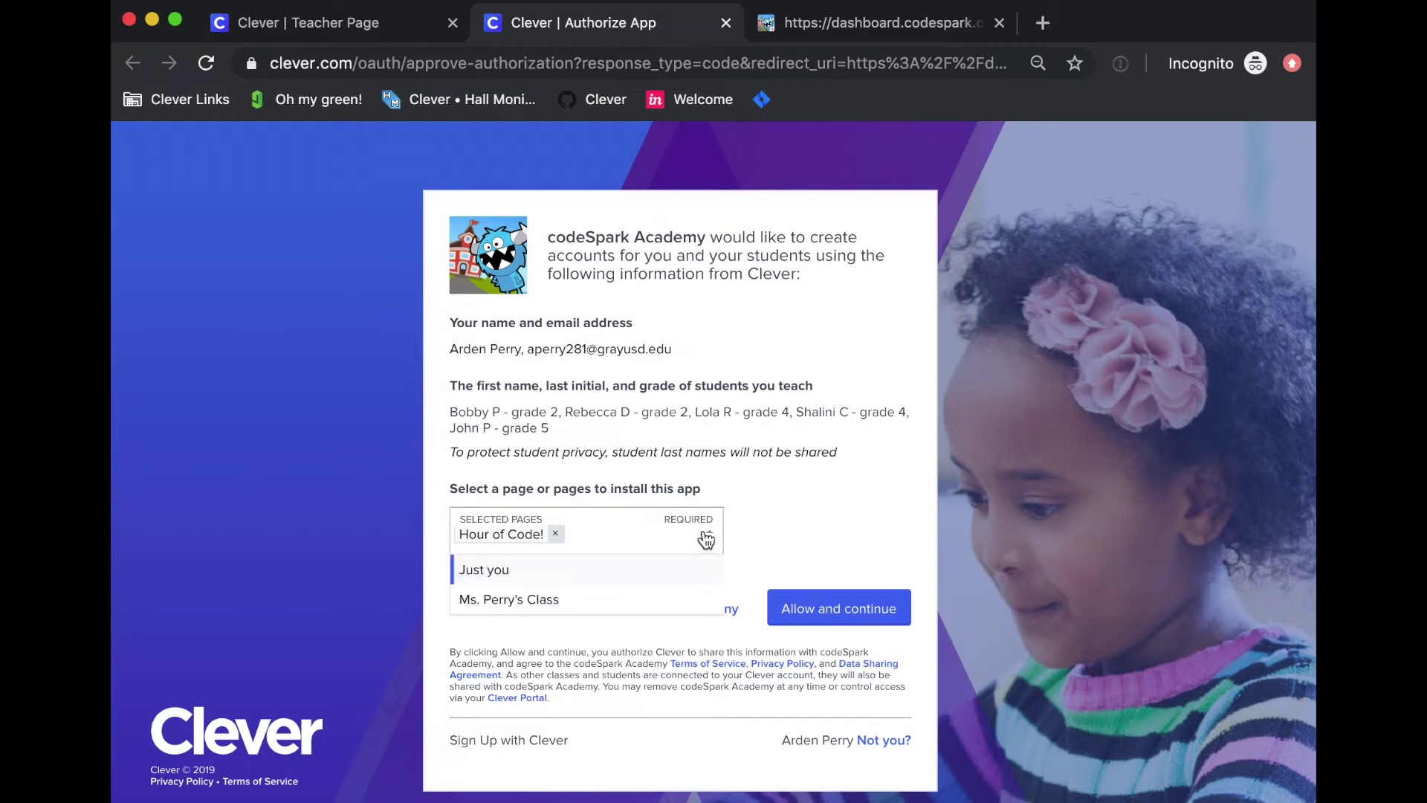
pyautogui.click(669, 569)
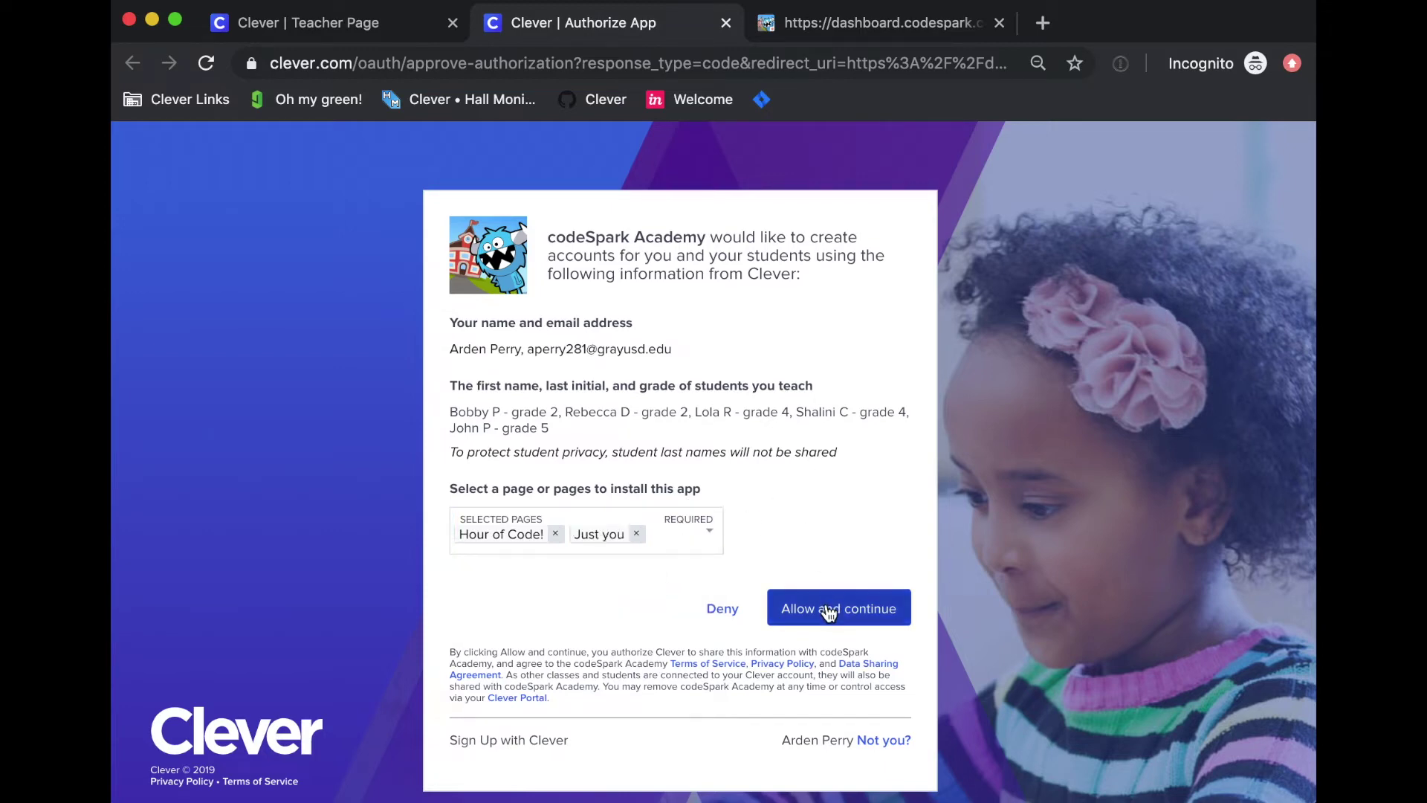
# Approve codeSpark Academy's access with 'Allow and continue'
pyautogui.click(798, 610)
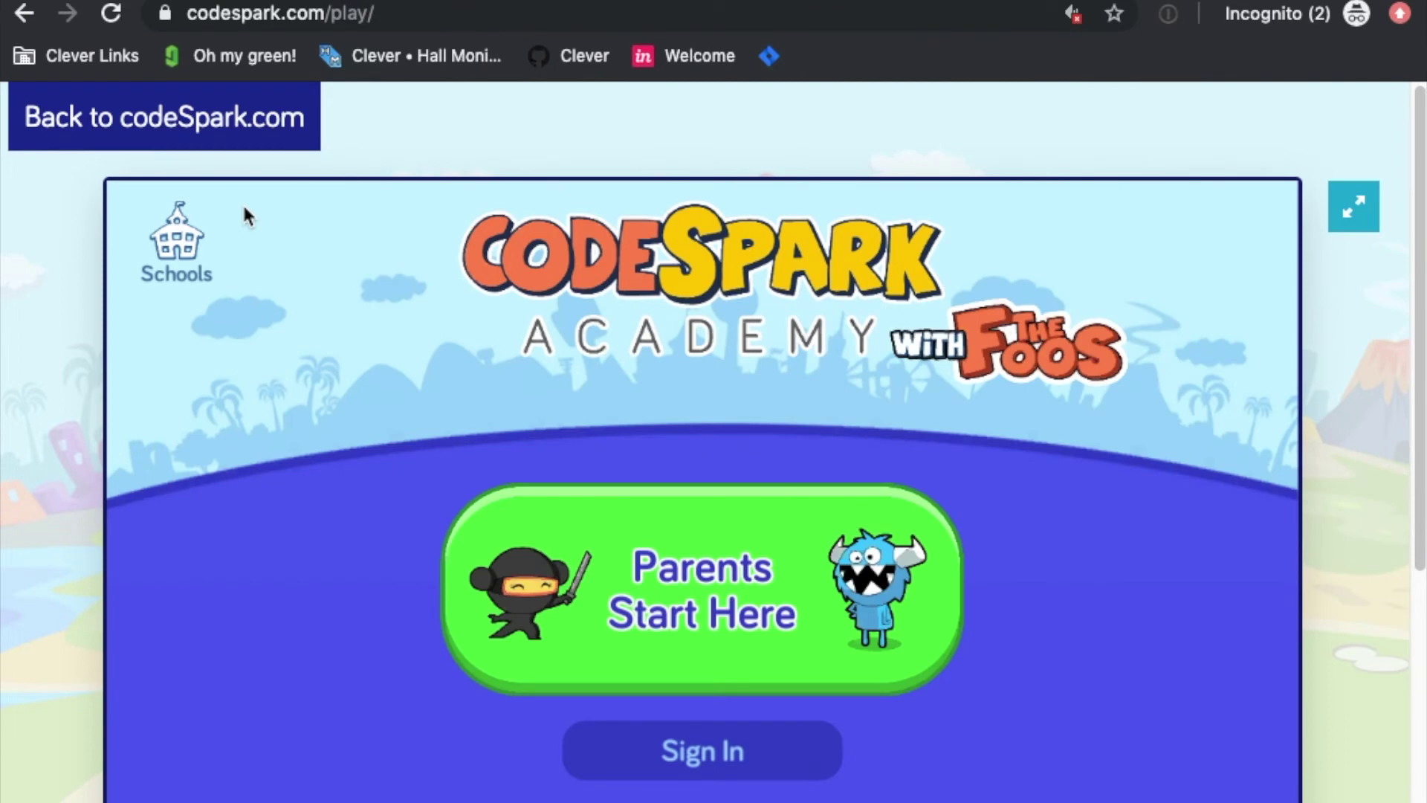
# Launch codeSpark's student Hour of Code activity via Schools > Students, with the browser zoomed out slightly
pyautogui.click(175, 248)
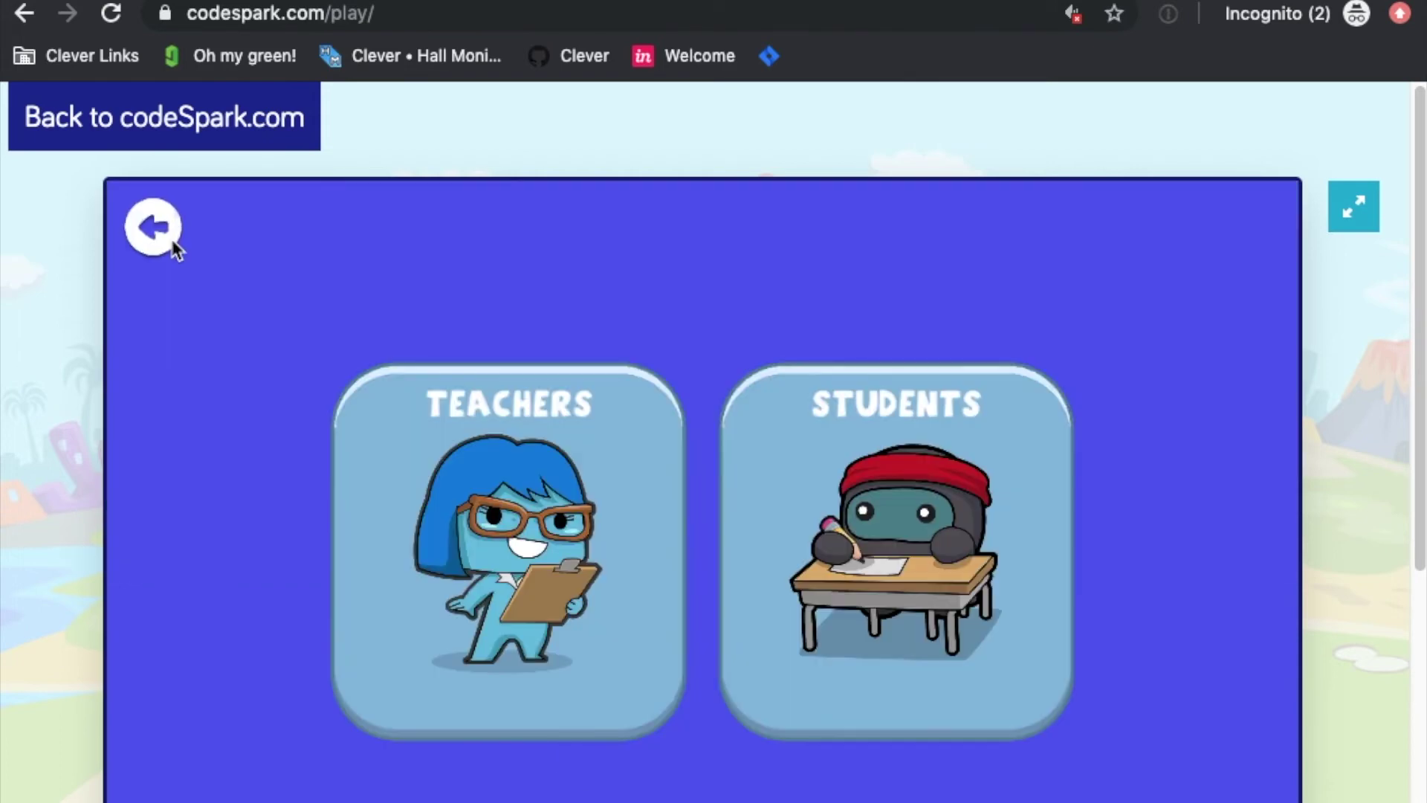
pyautogui.click(854, 513)
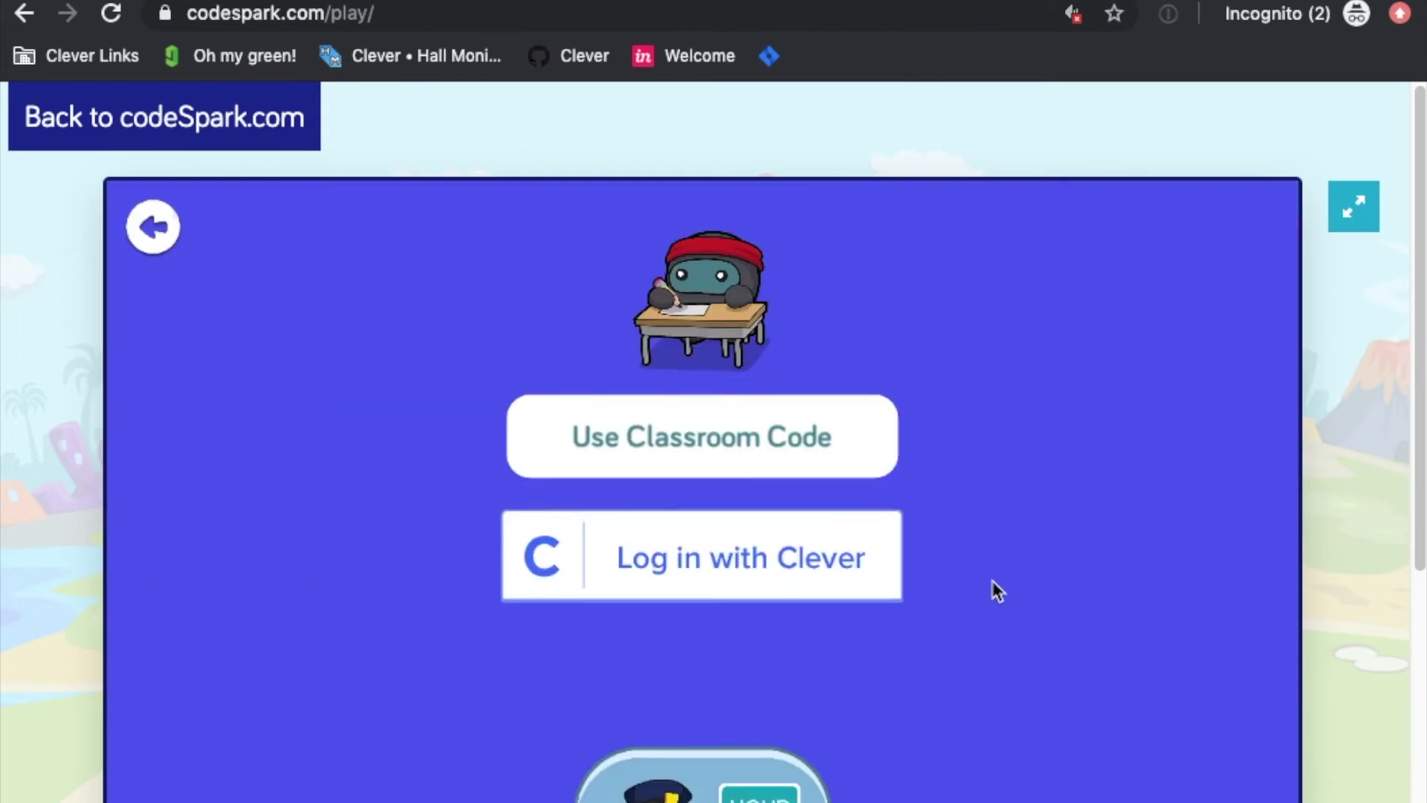
pyautogui.scroll(-4, 1375, 607)
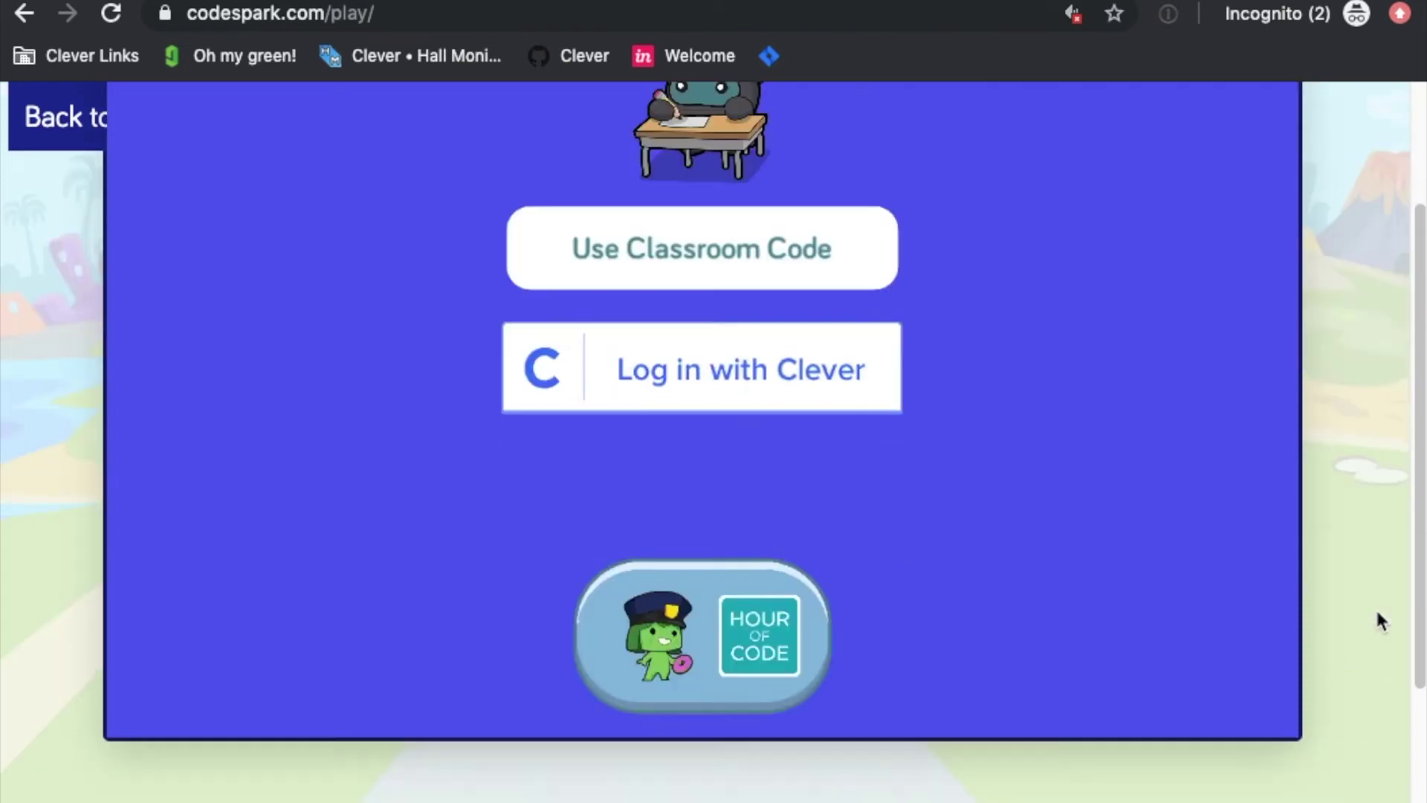
pyautogui.scroll(3, 1374, 606)
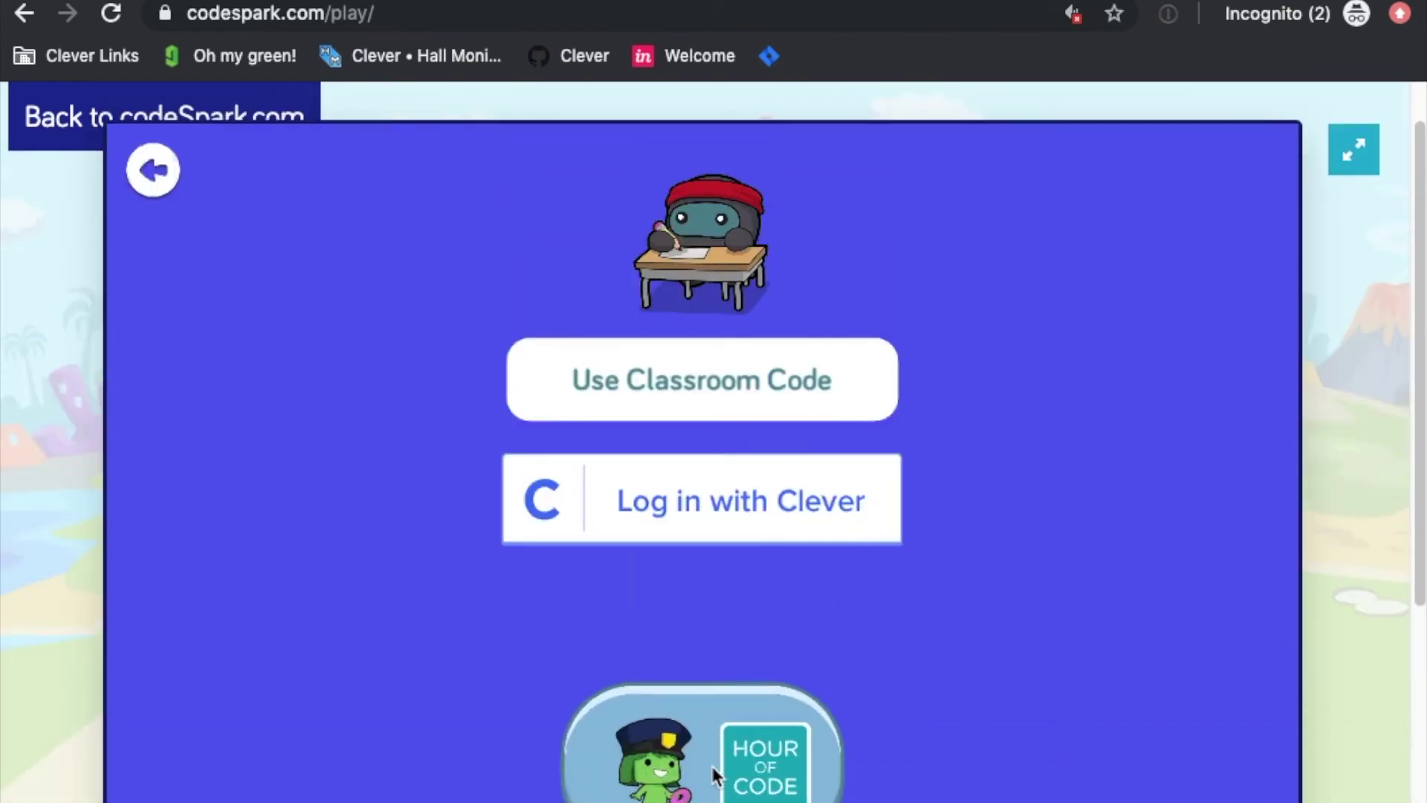
pyautogui.click(714, 769)
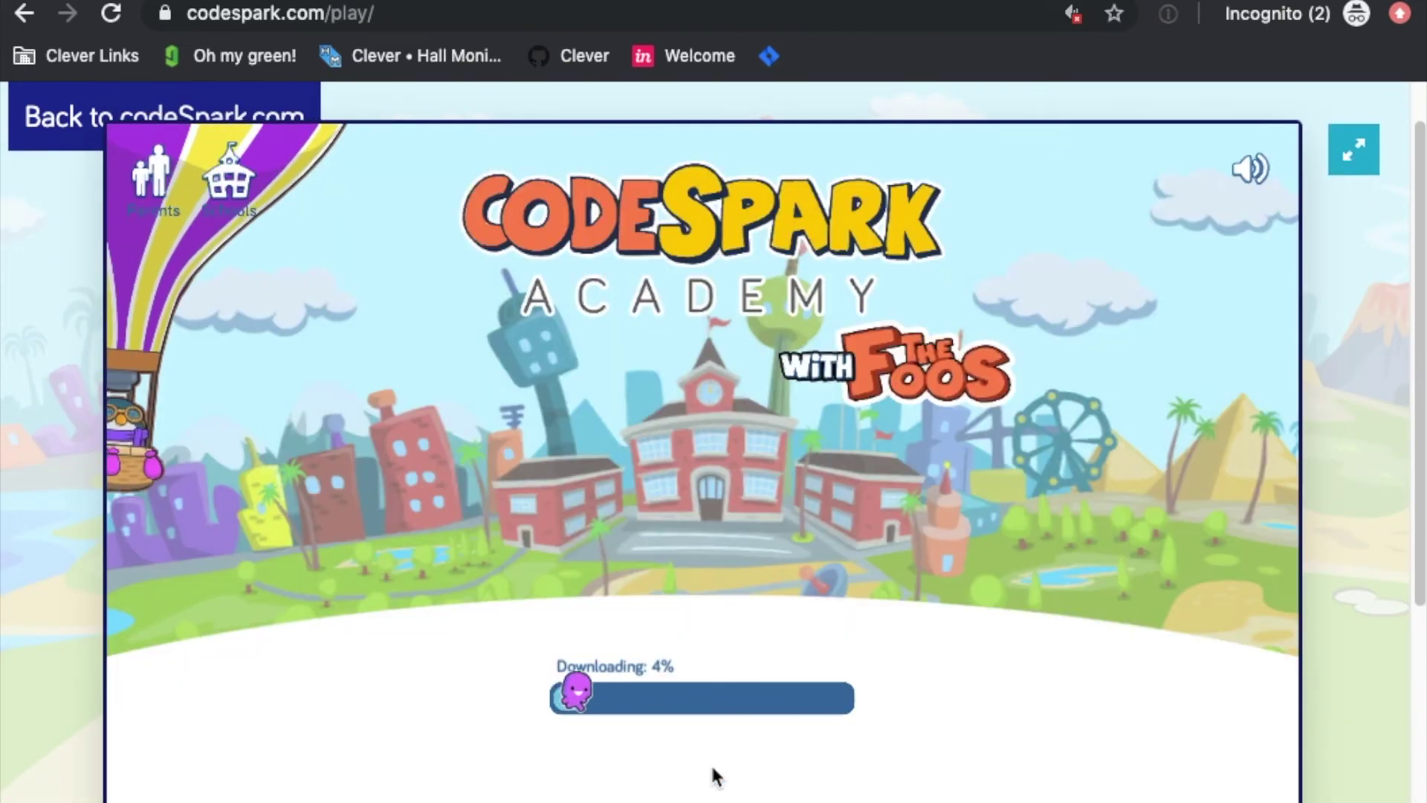
pyautogui.hotkey('ctrl', '-')
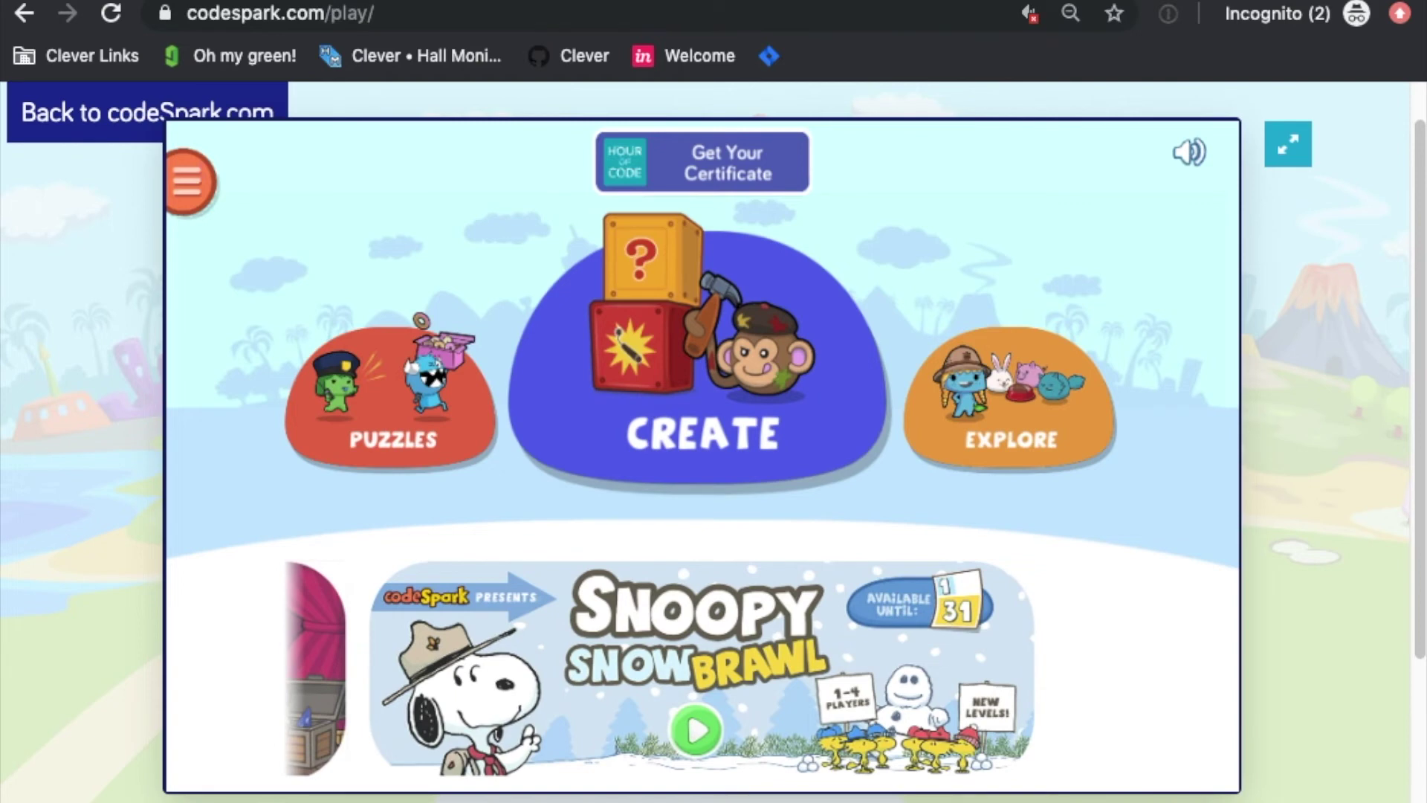
pyautogui.click(1103, 667)
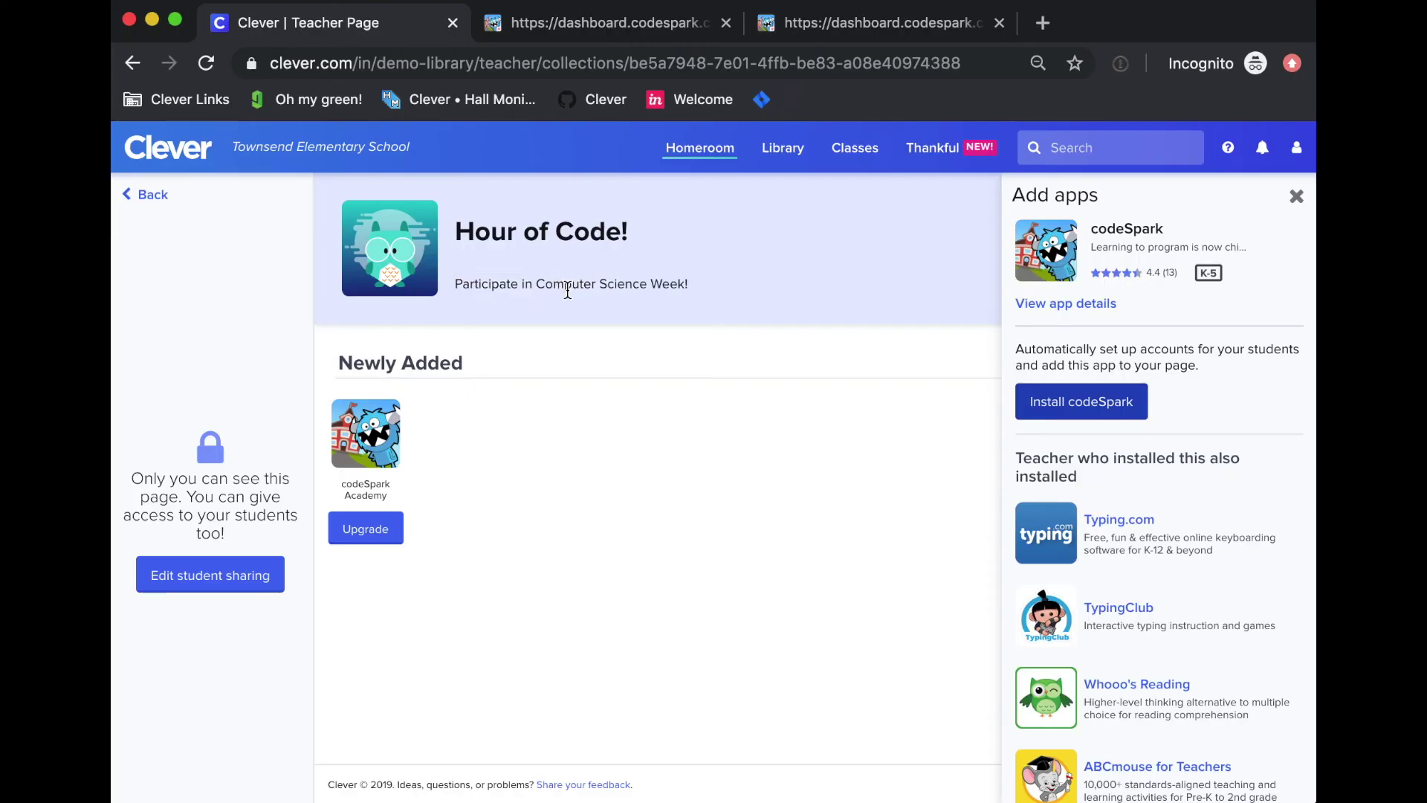
# Close the app panel and rename the Newly Added section to 'Start Here!'
pyautogui.click(1294, 193)
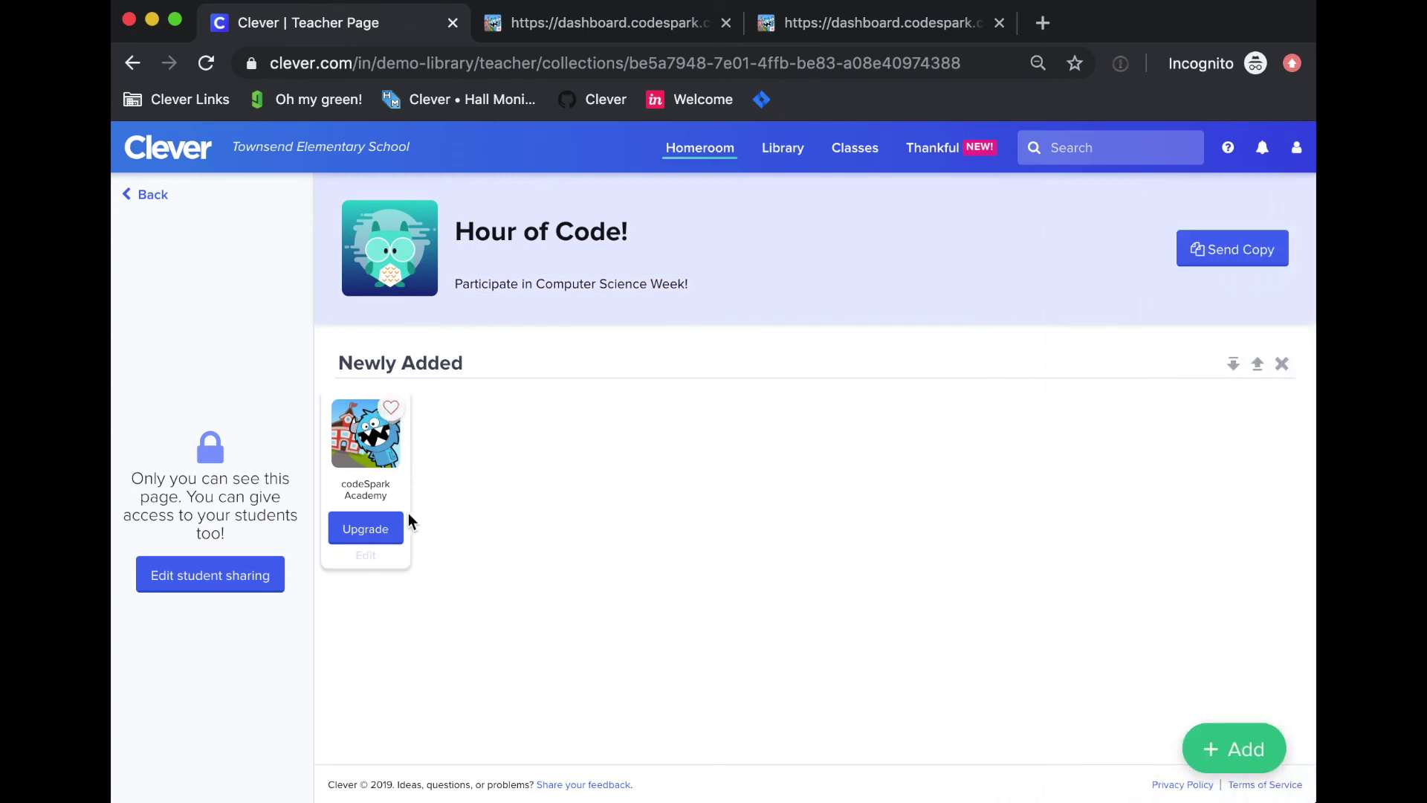
pyautogui.click(436, 364)
pyautogui.write('Star')
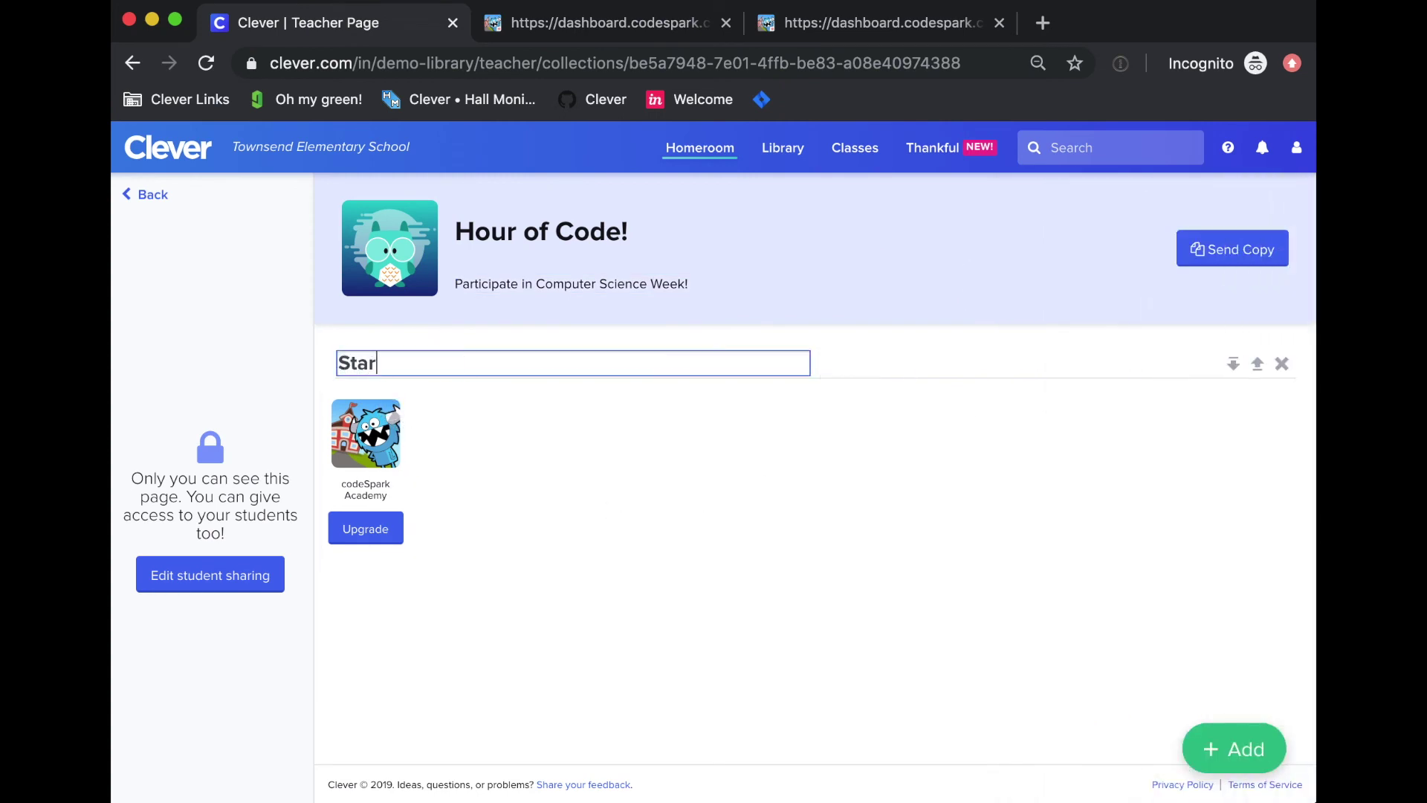
pyautogui.write('t Here!')
pyautogui.press('Return')
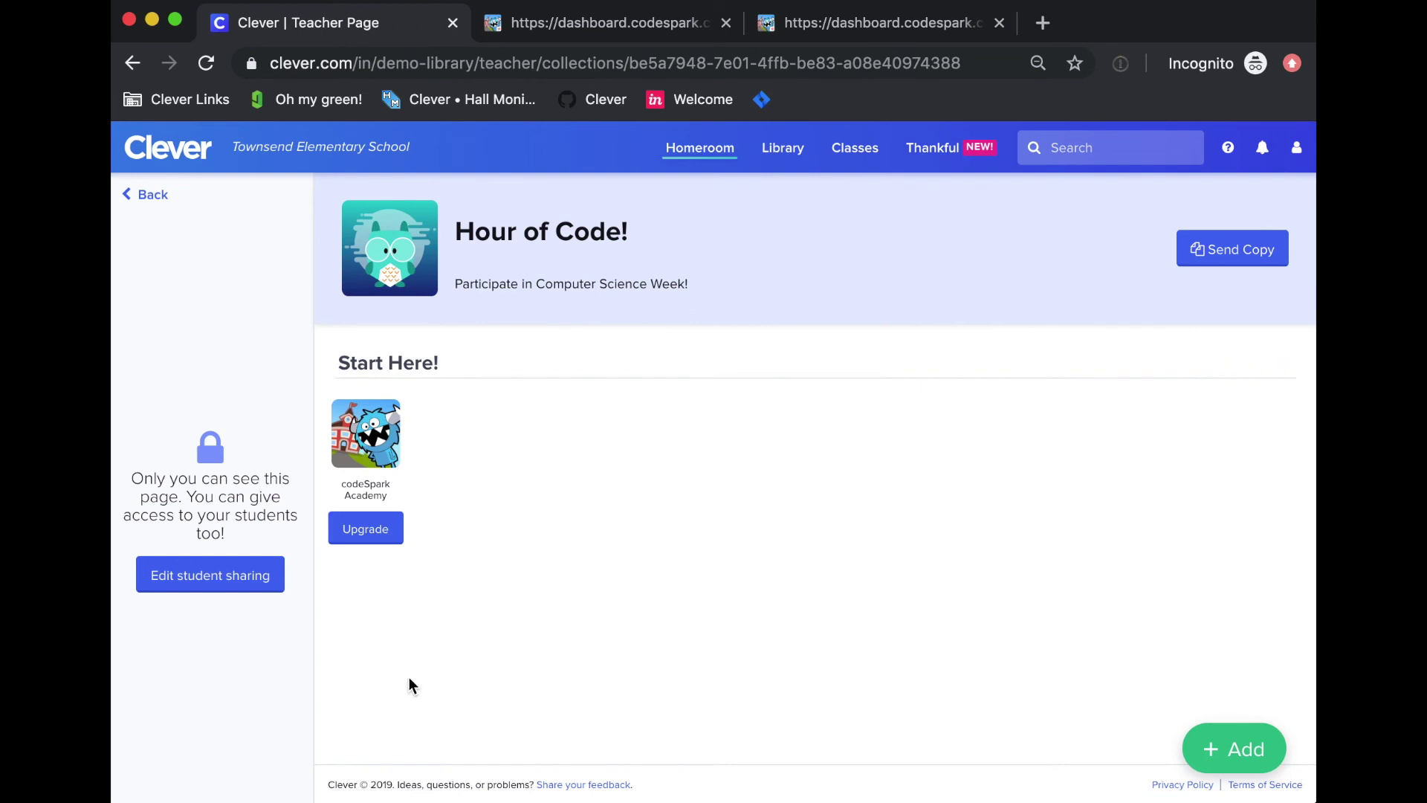
# Share the Hour of Code! page with all students you teach and save
pyautogui.click(257, 590)
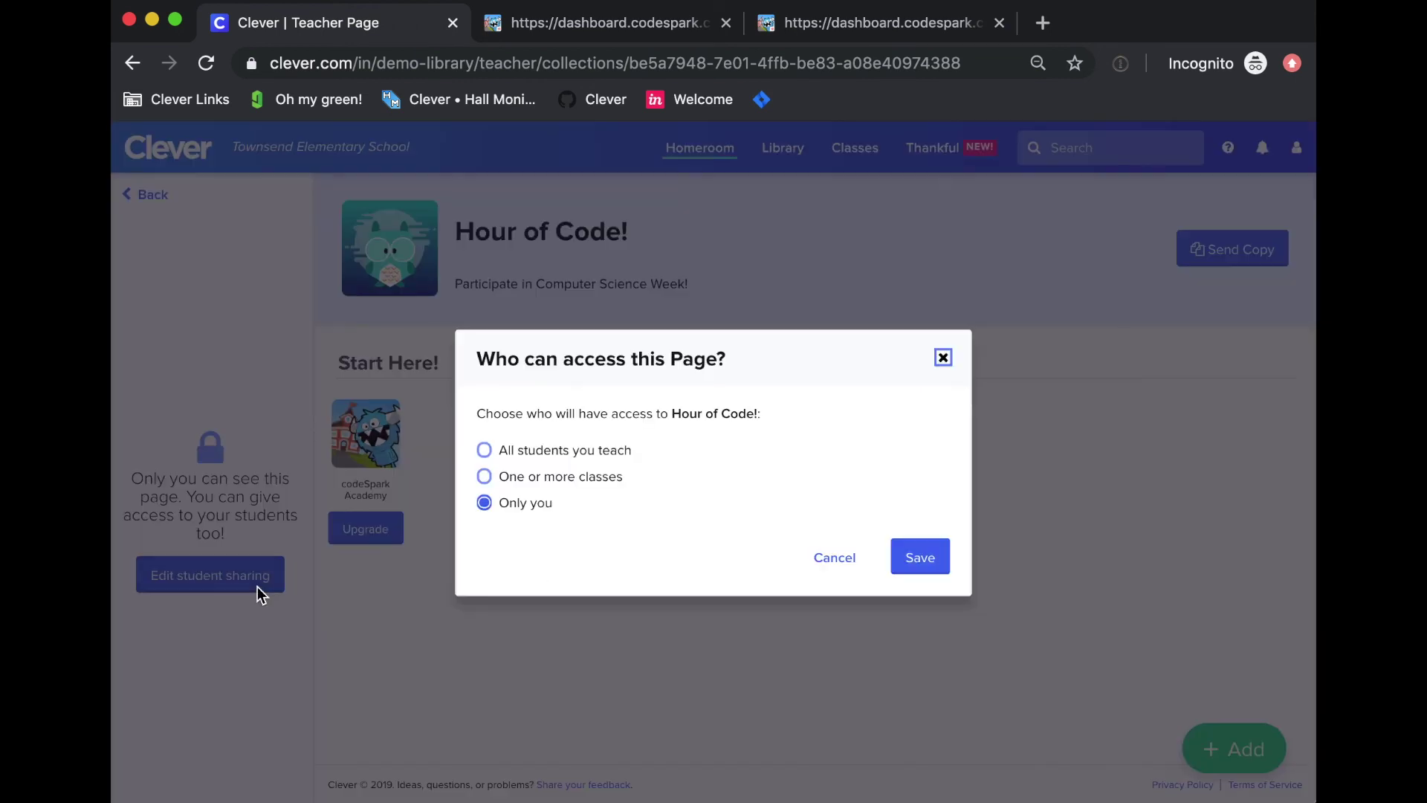
pyautogui.click(539, 458)
pyautogui.click(539, 482)
pyautogui.click(566, 532)
pyautogui.click(606, 494)
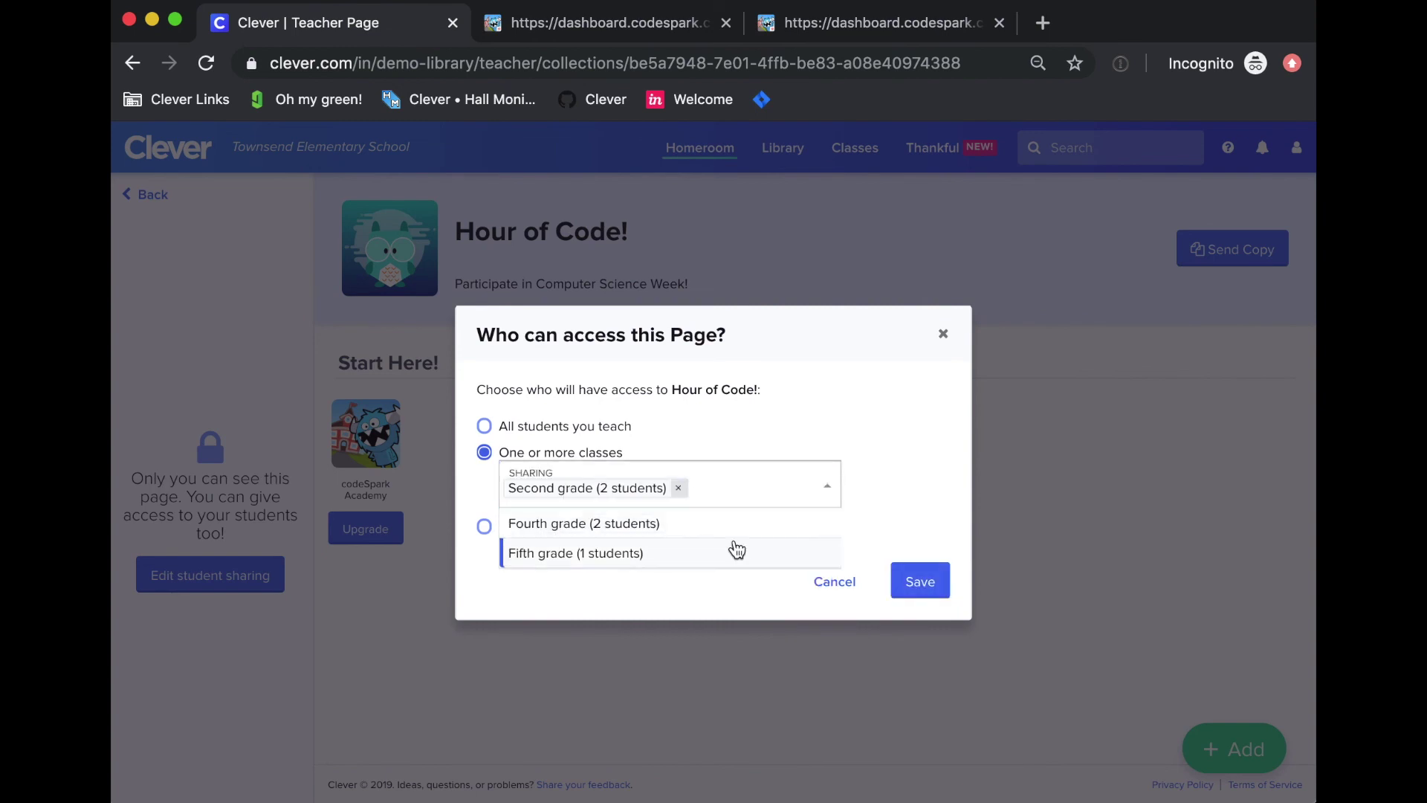
pyautogui.click(729, 528)
pyautogui.click(485, 427)
pyautogui.click(922, 571)
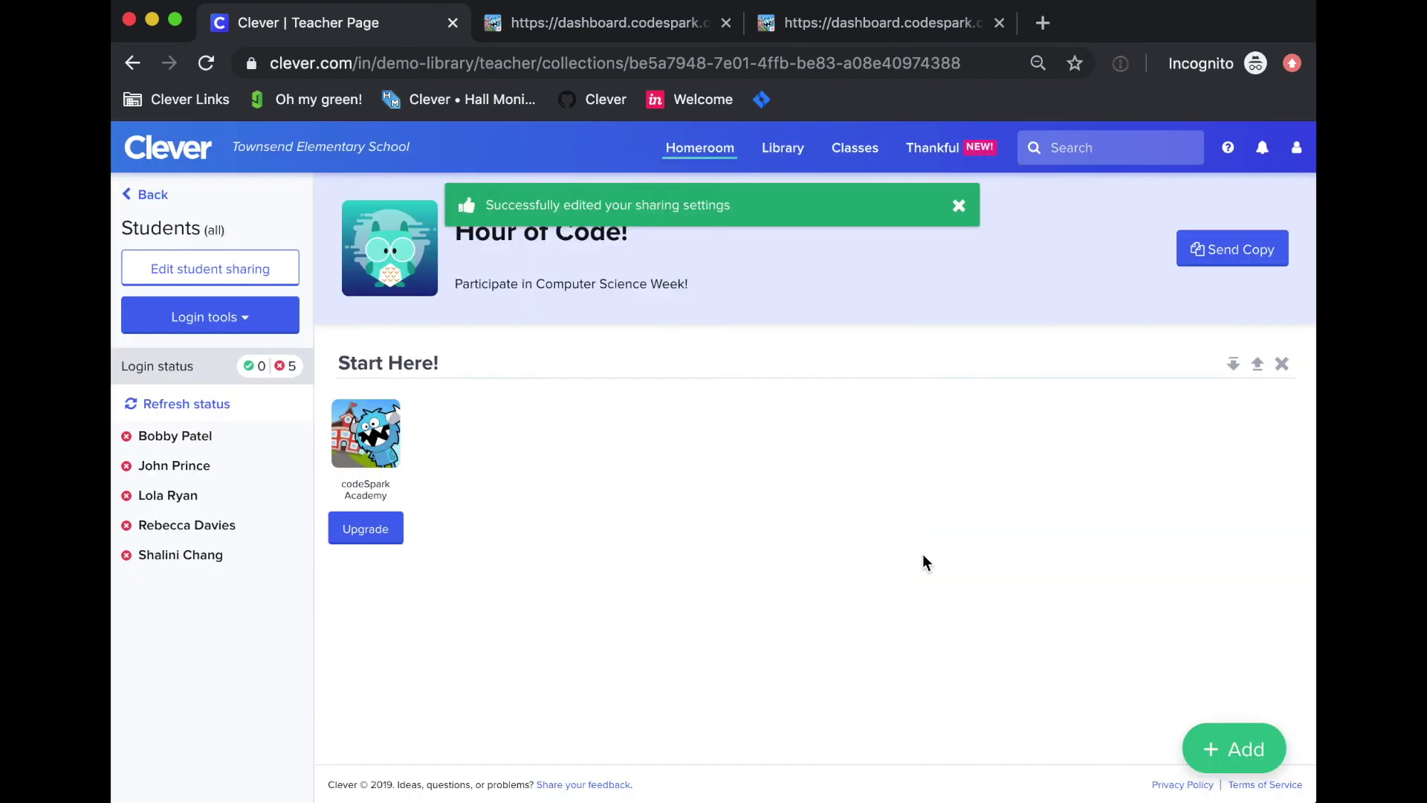